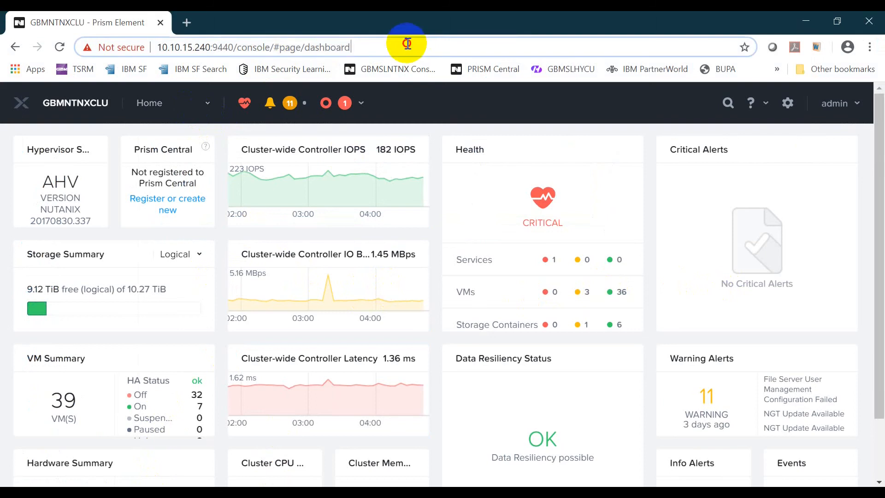
Open Image Configuration in the cluster settings and start a new image upload.
left_click(406, 46)
left_click(787, 103)
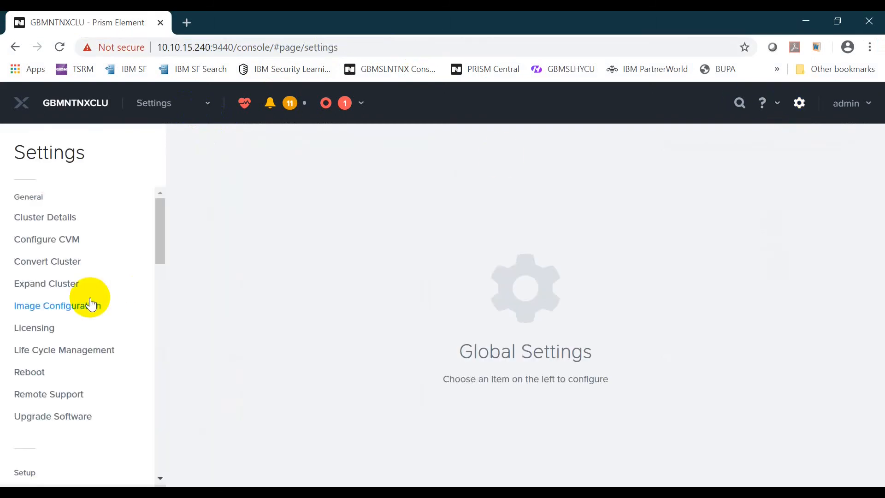
left_click(77, 308)
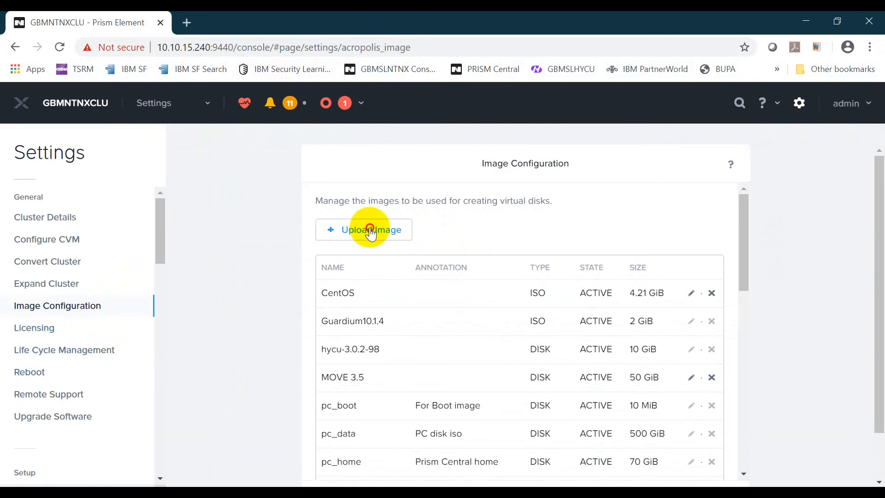
left_click(372, 231)
Name the image 'move 3.5', type DISK, container ISO, sourced from an uploaded file.
left_click(404, 215)
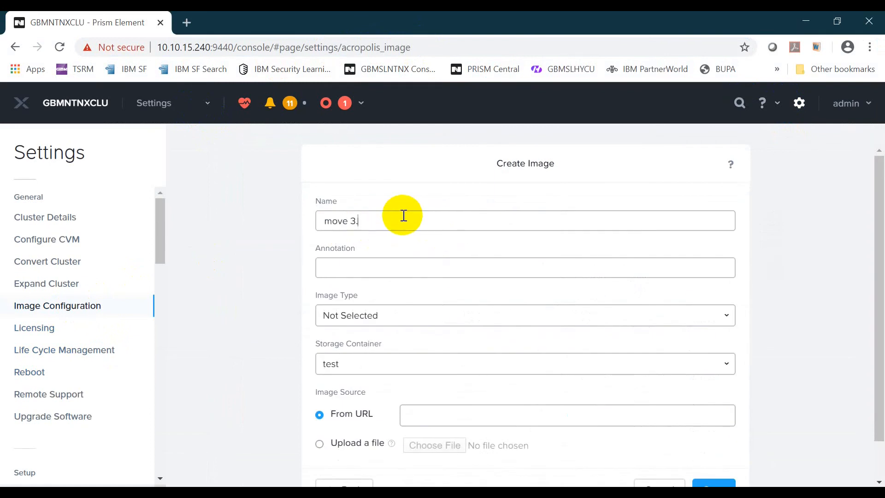
scroll(469, 297, "down", 1)
left_click(450, 270)
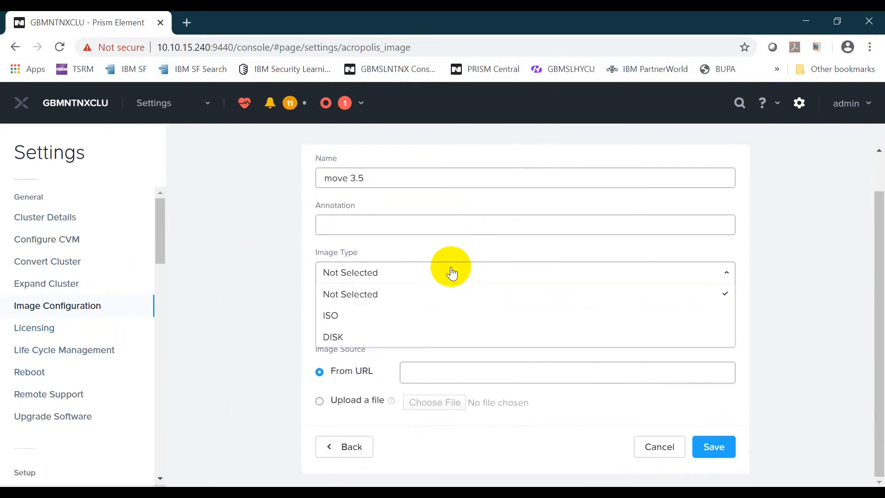
left_click(371, 334)
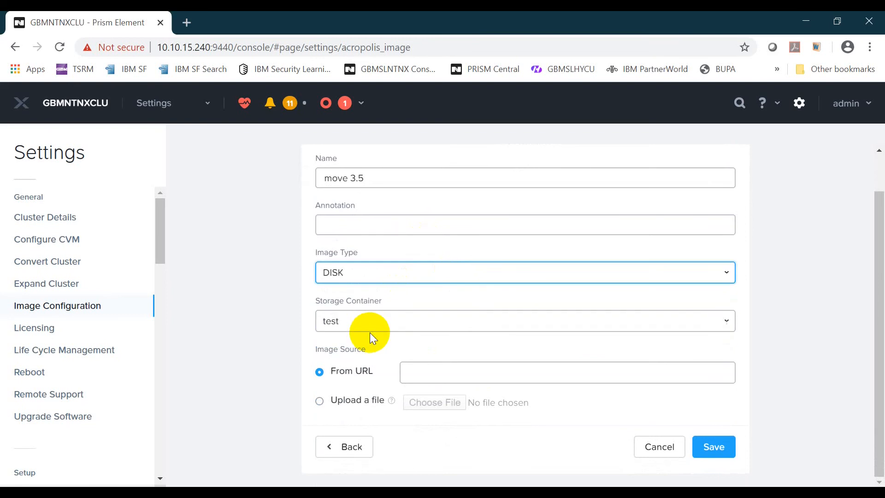
left_click(466, 324)
scroll(463, 322, "down", 1)
left_click(423, 394)
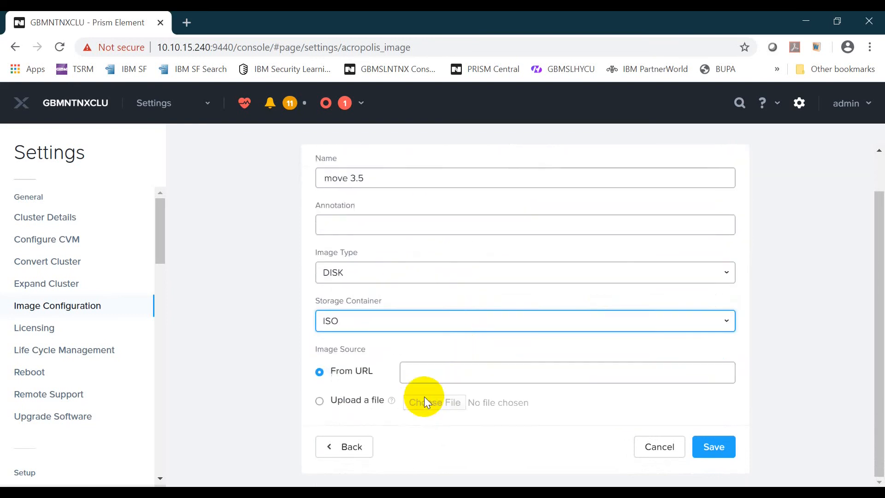
left_click(345, 400)
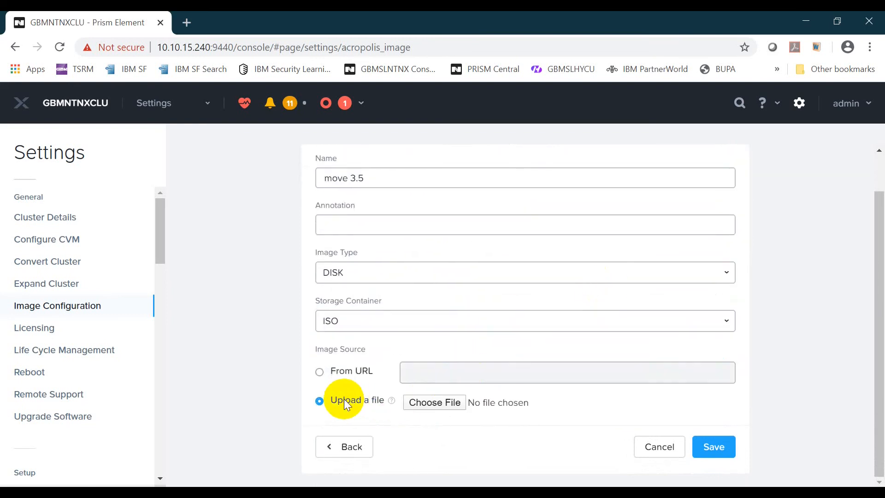
left_click(450, 401)
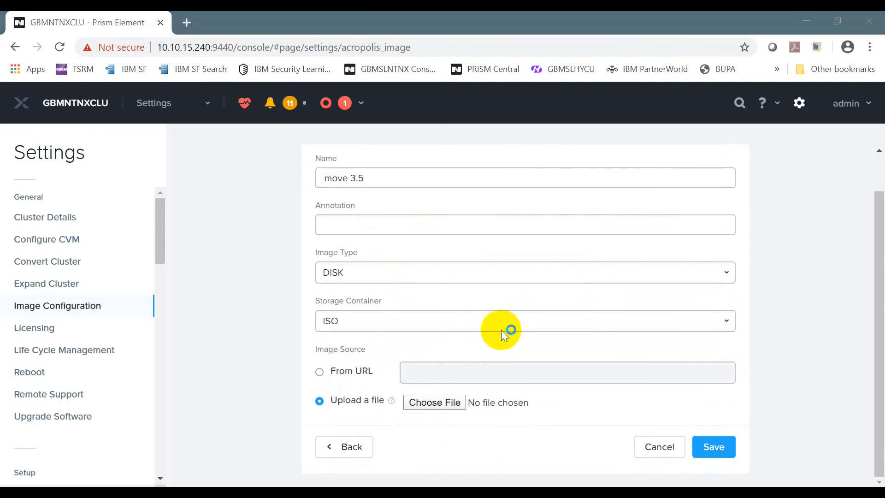
Choose D:\SOFTWARES\MOVE\move-3.5.0\move-3.5.0.qcow2 as the file and save the move 3.5 image.
scroll(267, 283, "down", 3)
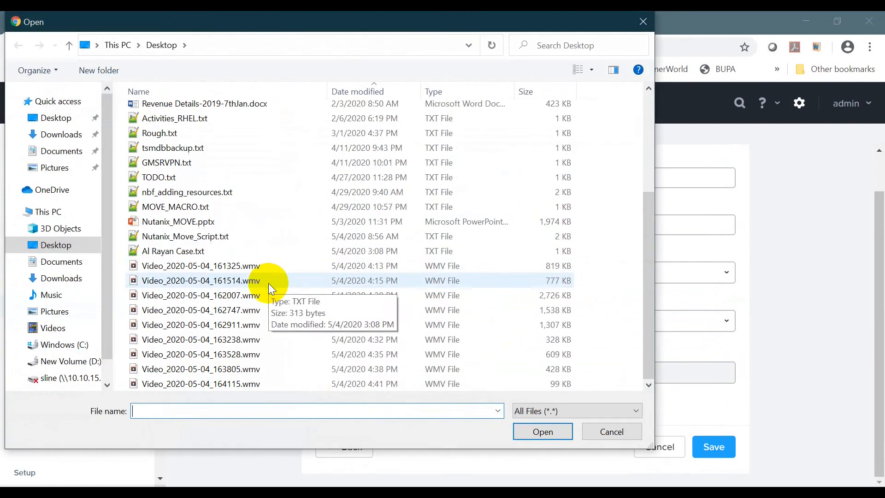
left_click(83, 361)
double_click(180, 157)
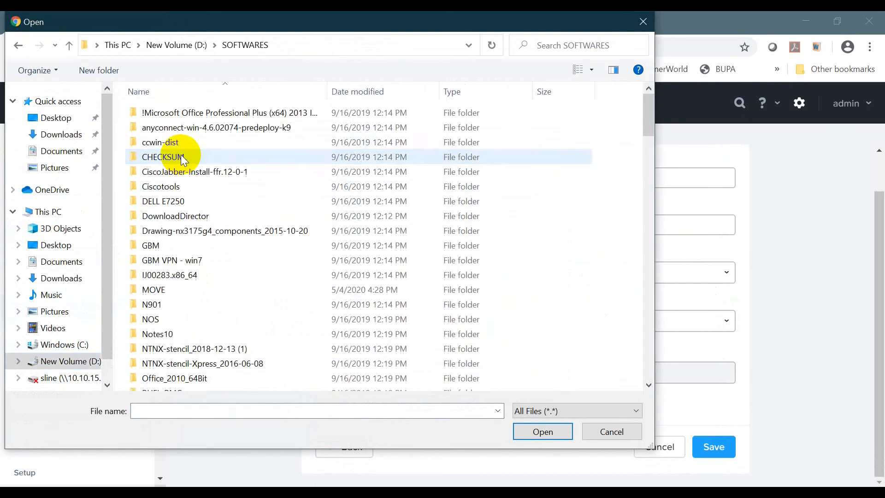
double_click(170, 291)
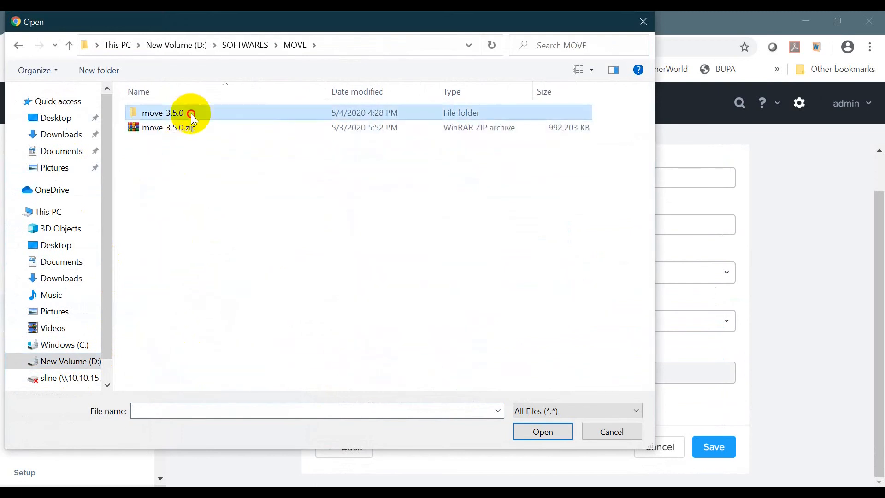
double_click(191, 114)
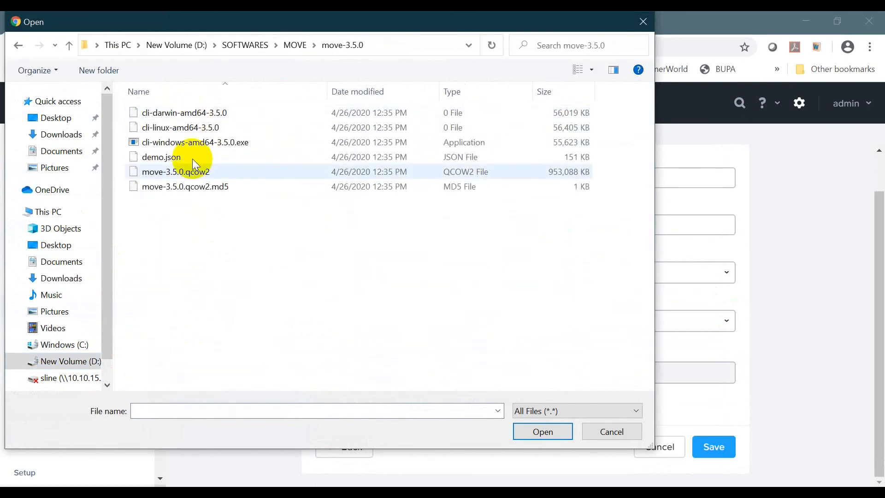
left_click(244, 171)
left_click(537, 431)
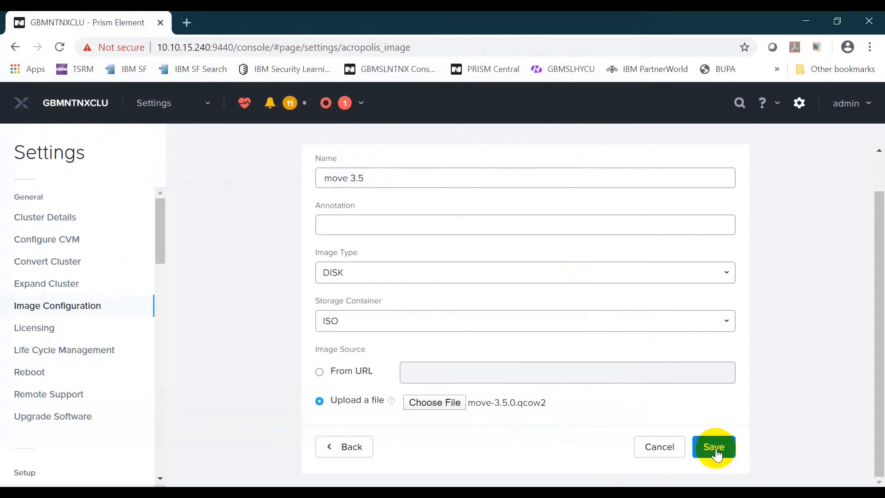
left_click(716, 448)
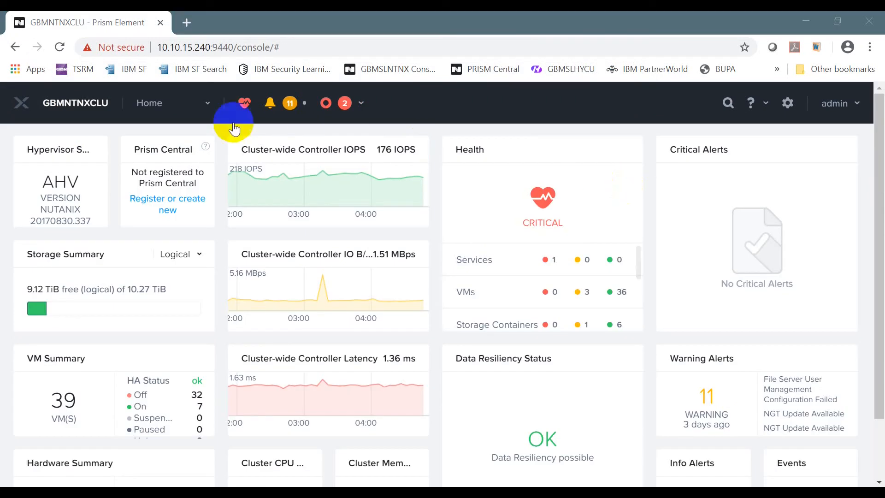
On the VM page, start creating a new VM named Move 3.5.
left_click(197, 106)
left_click(149, 185)
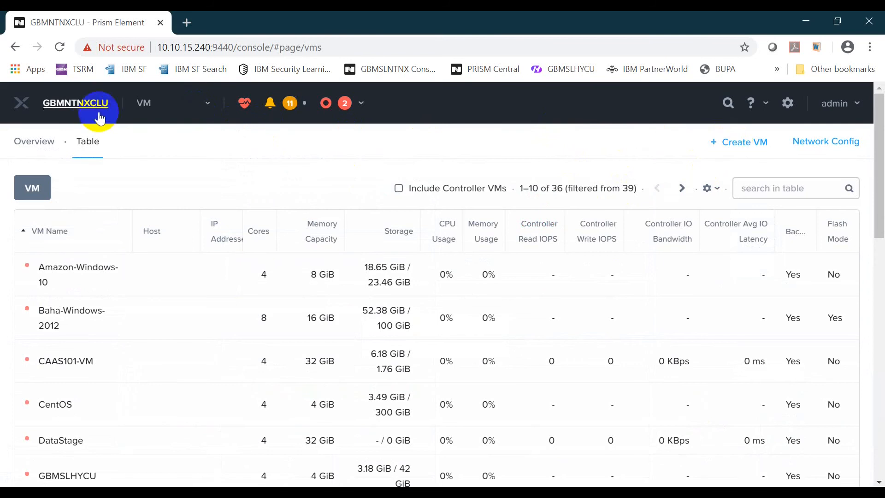
left_click(142, 105)
left_click(142, 107)
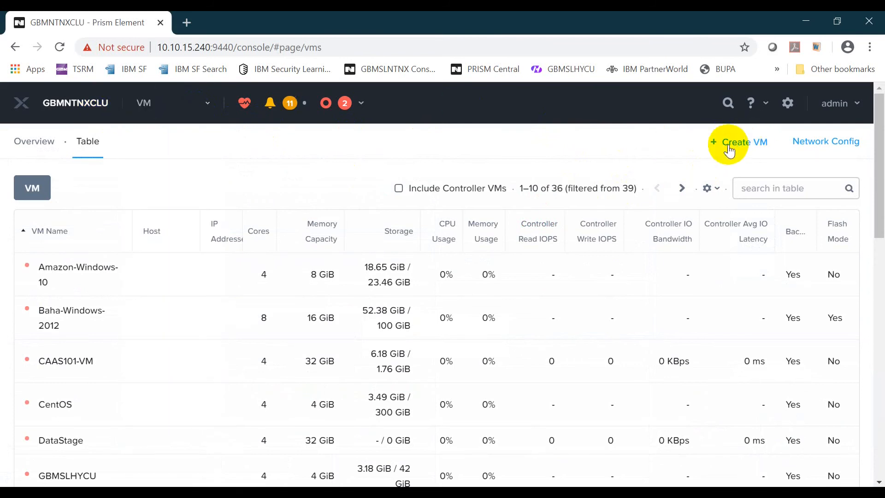
left_click(737, 143)
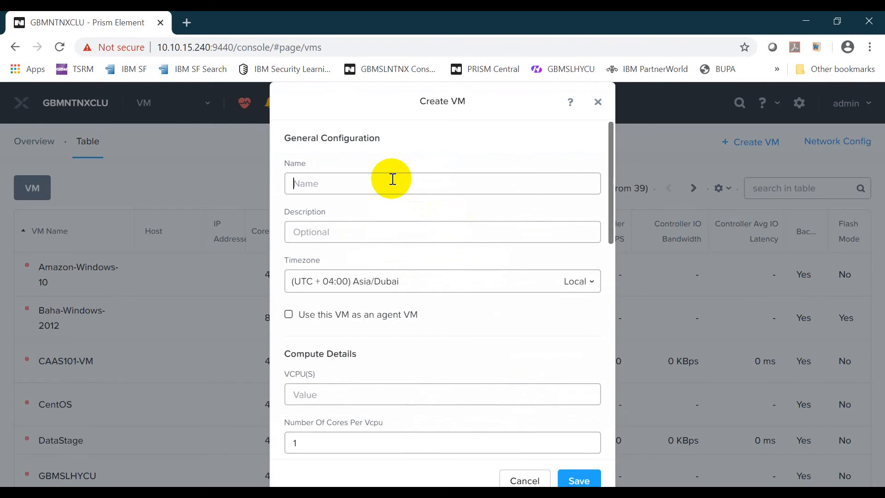
type("Move 3.5")
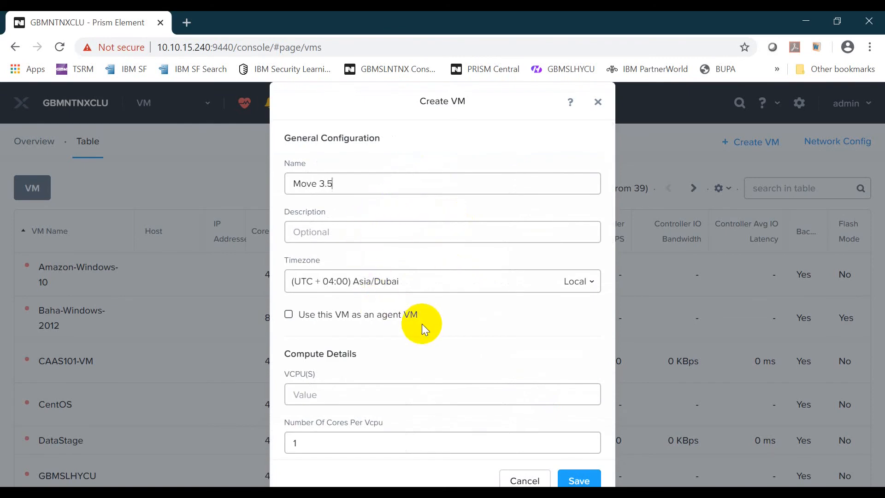
Give the VM 2 vCPUs, 2 cores per vCPU and 4 GiB memory.
scroll(422, 330, "down", 3)
left_click(334, 255)
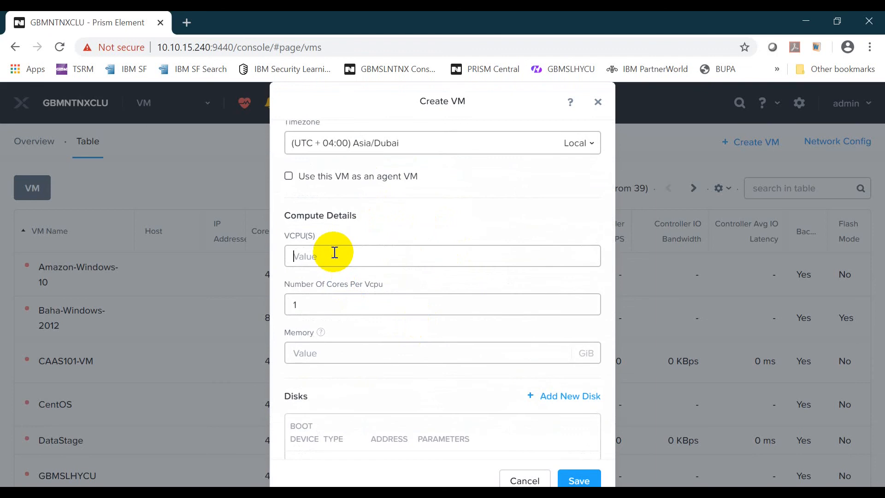
type("2")
key("Tab")
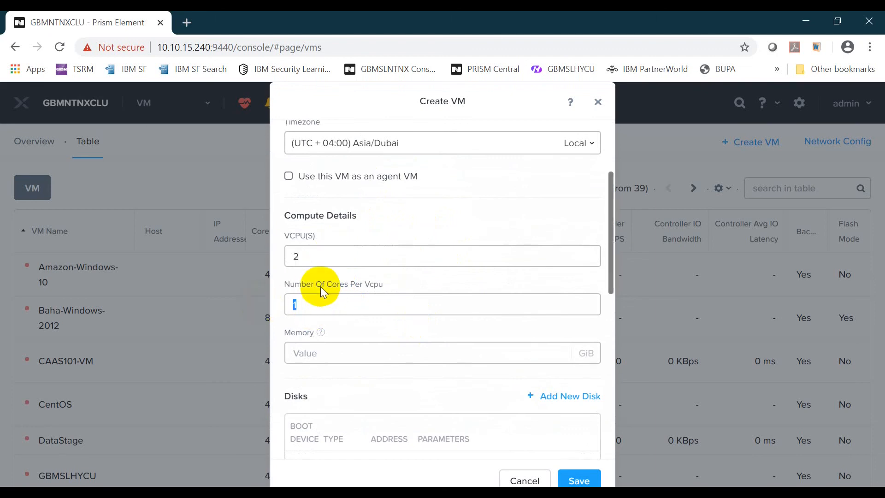
scroll(325, 291, "down", 3)
left_click(338, 222)
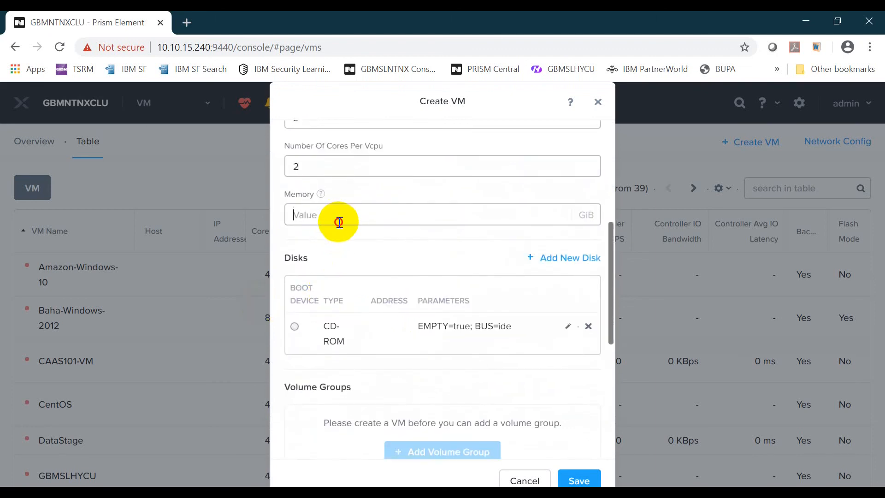
type("4")
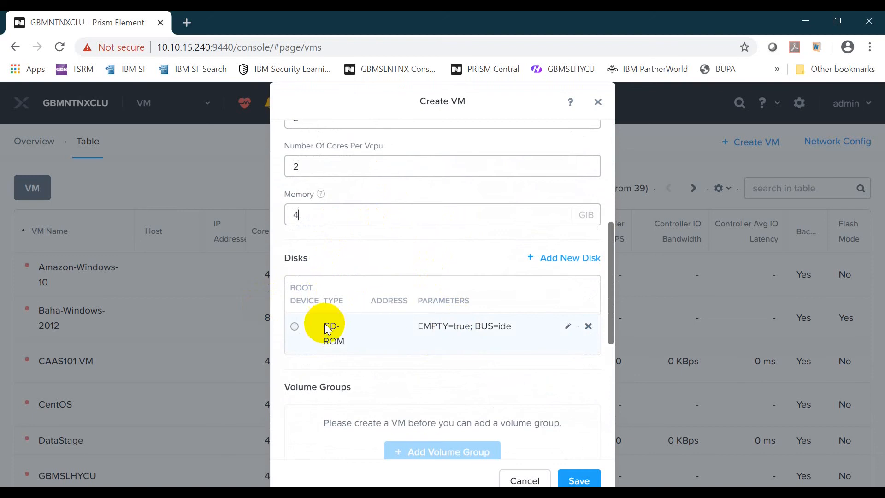
Remove the empty CD-ROM disk from the VM.
mouse_move(308, 324)
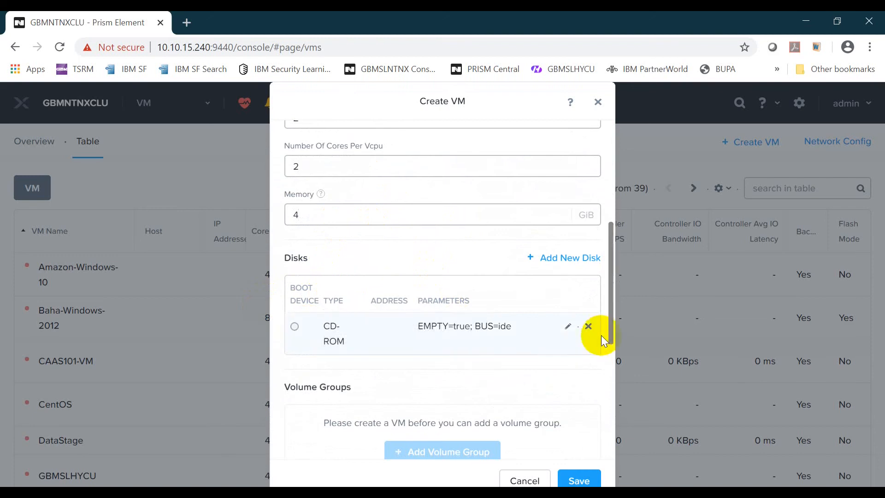
left_click(587, 328)
left_click(489, 308)
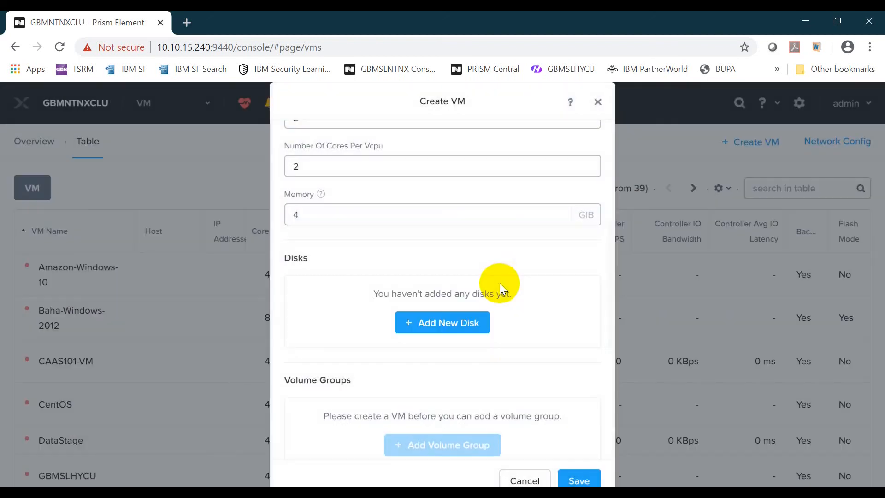
left_click(458, 325)
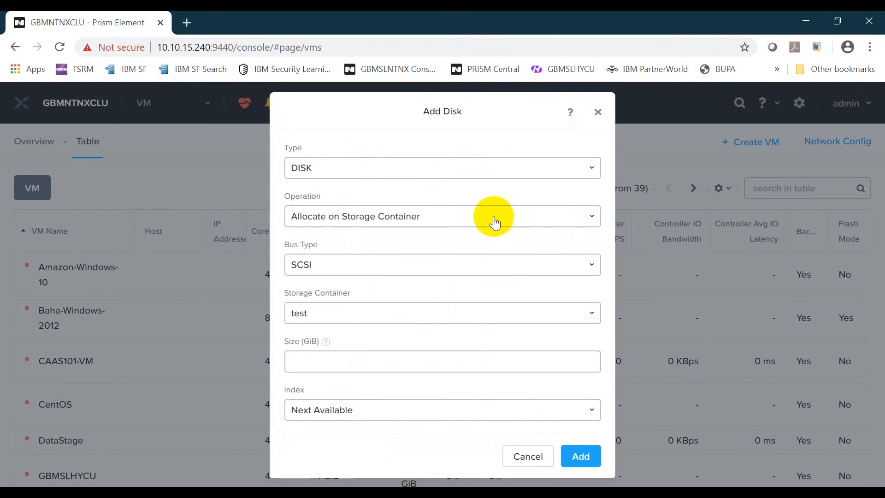
Add a DISK cloned from the MOVE 3.5 image (50 GiB) via Clone from Image Service.
left_click(444, 169)
left_click(447, 172)
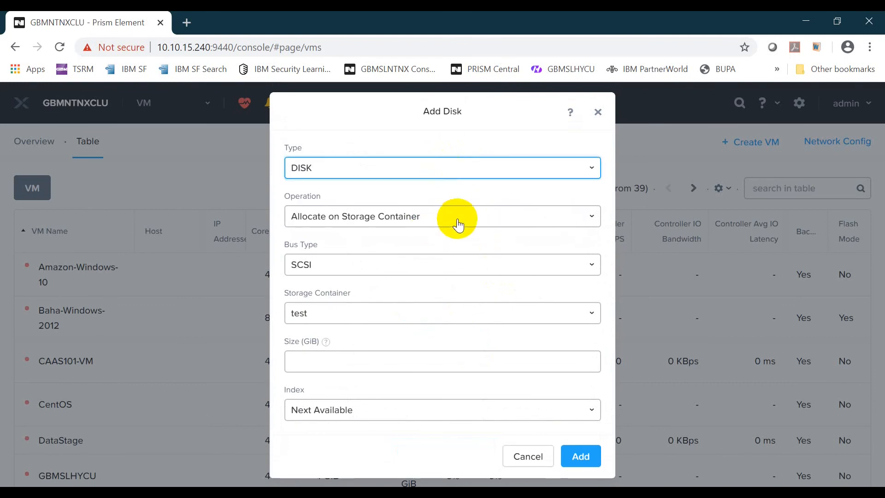
left_click(458, 222)
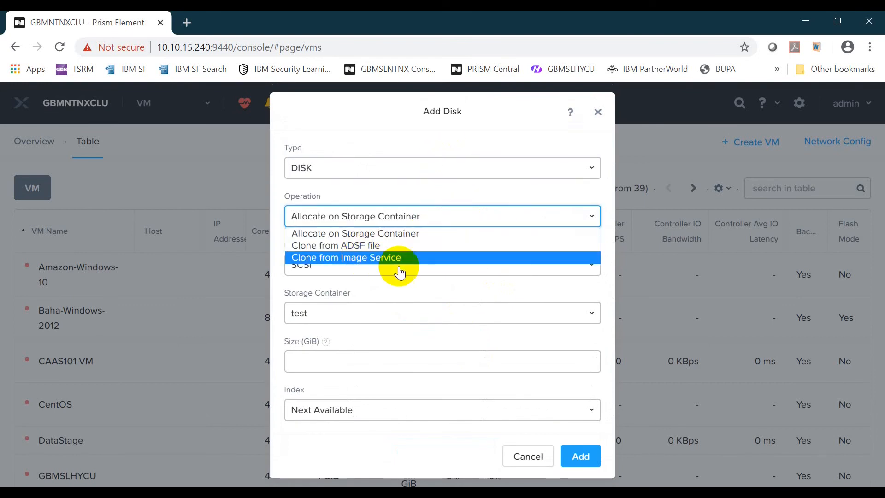
left_click(416, 257)
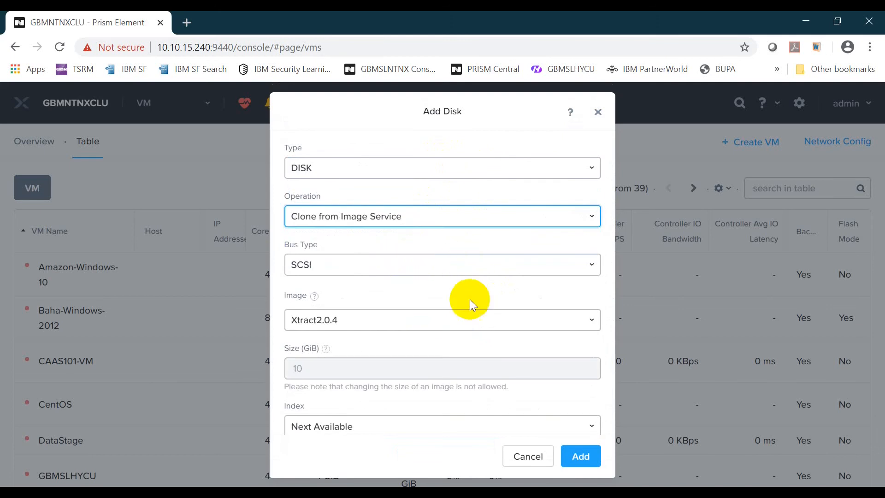
scroll(466, 256, "down", 1)
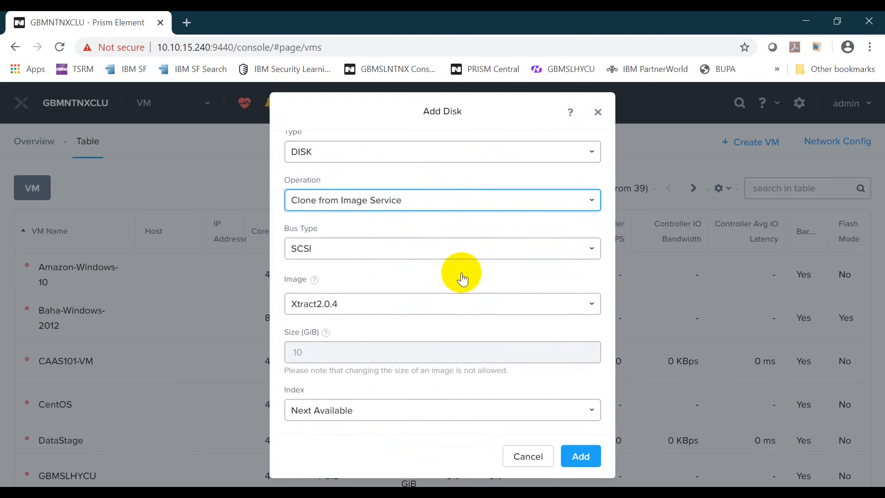
left_click(482, 307)
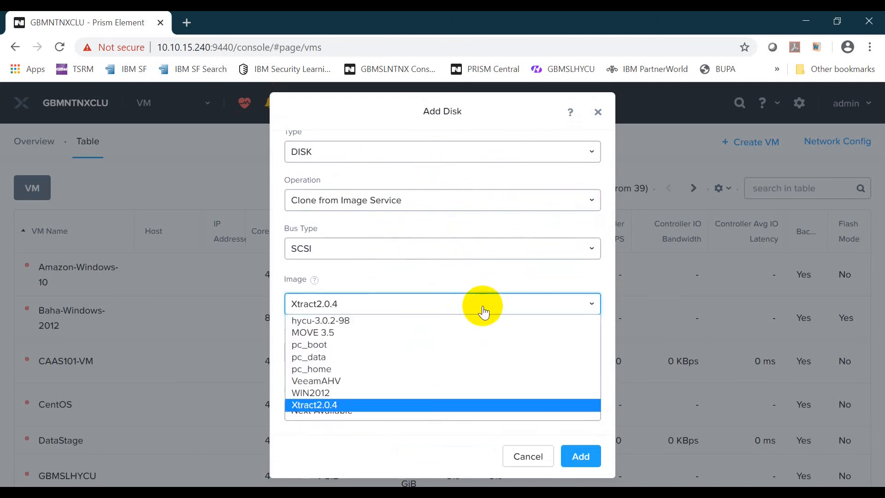
left_click(370, 332)
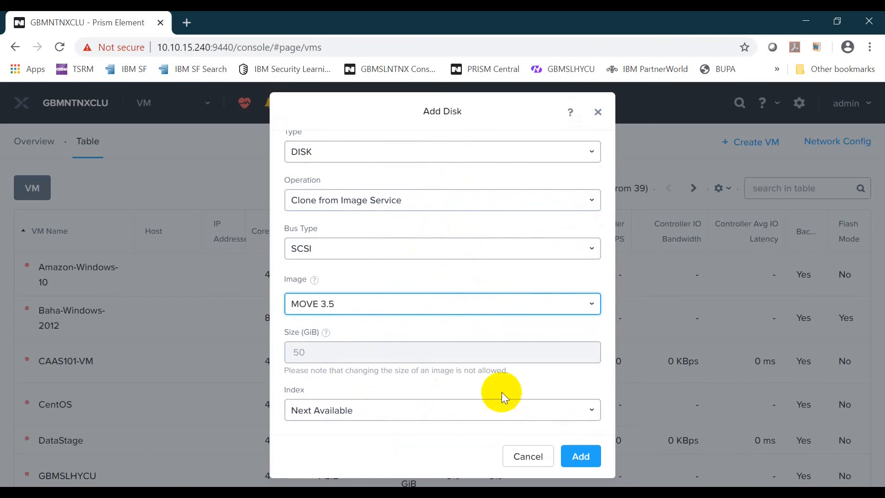
left_click(587, 457)
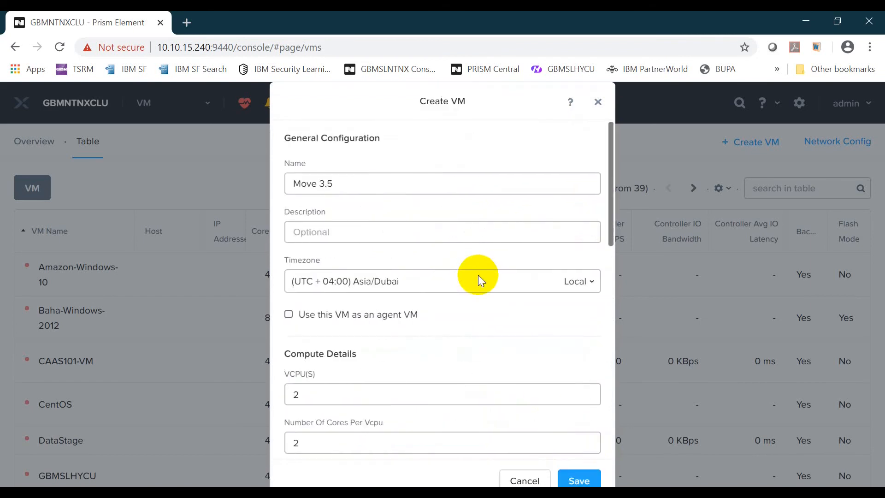
scroll(479, 275, "down", 6)
Add a NIC on the matrix network and save the Move 3.5 VM.
scroll(478, 274, "down", 4)
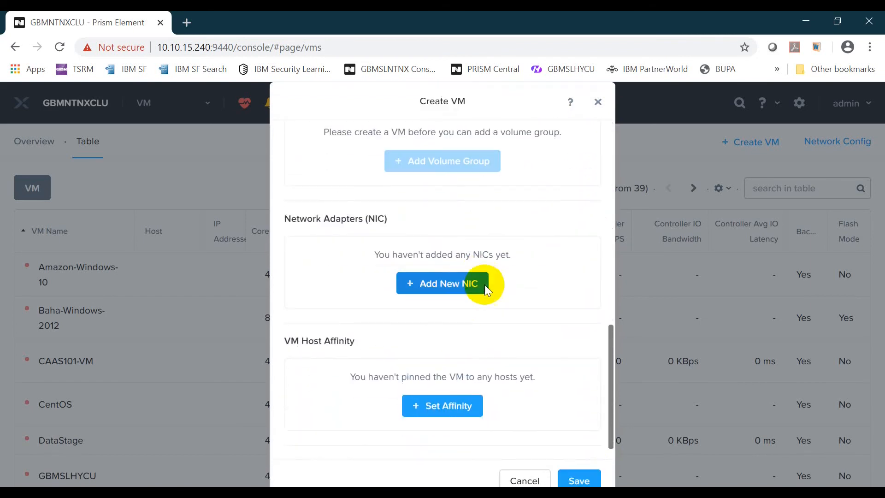
left_click(455, 283)
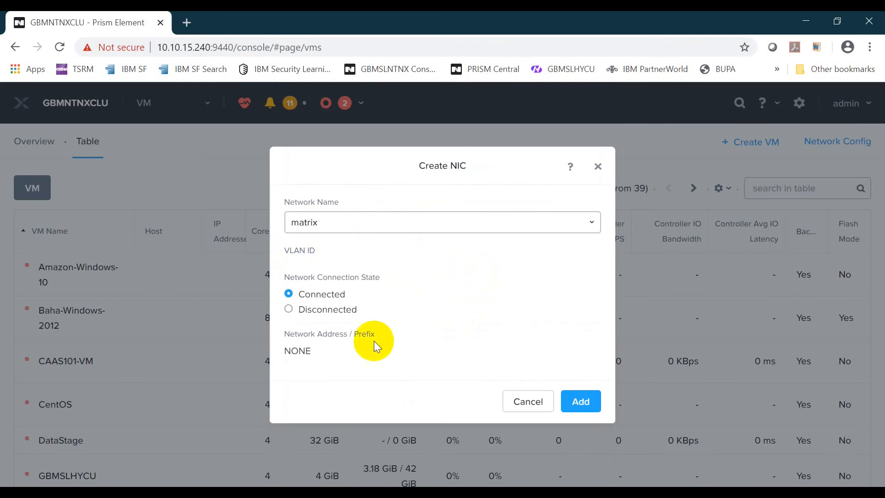
left_click(583, 413)
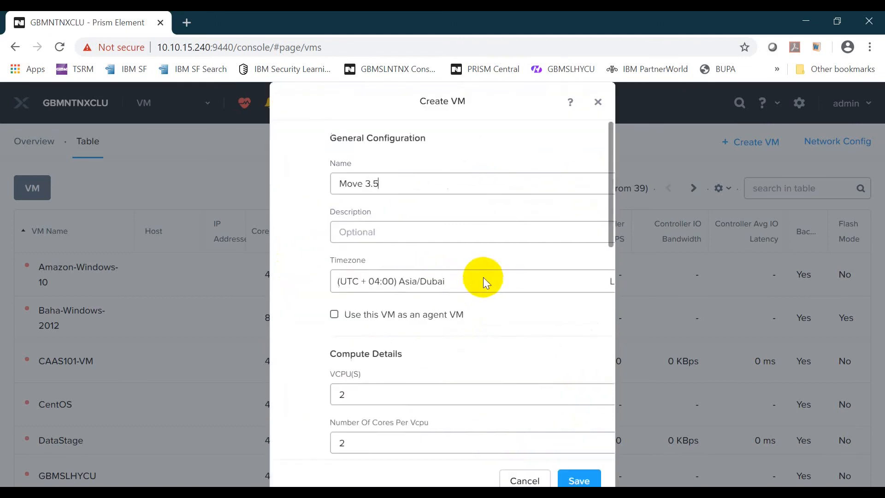
scroll(531, 356, "down", 4)
scroll(532, 362, "down", 8)
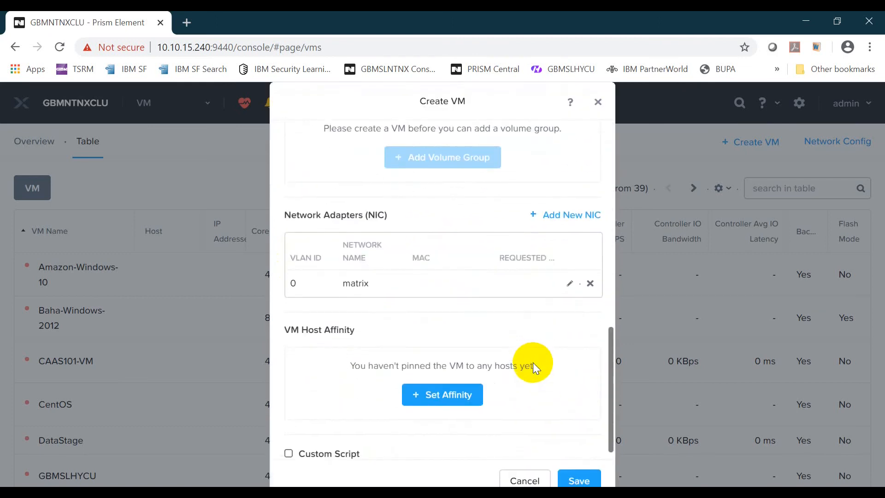
left_click(590, 481)
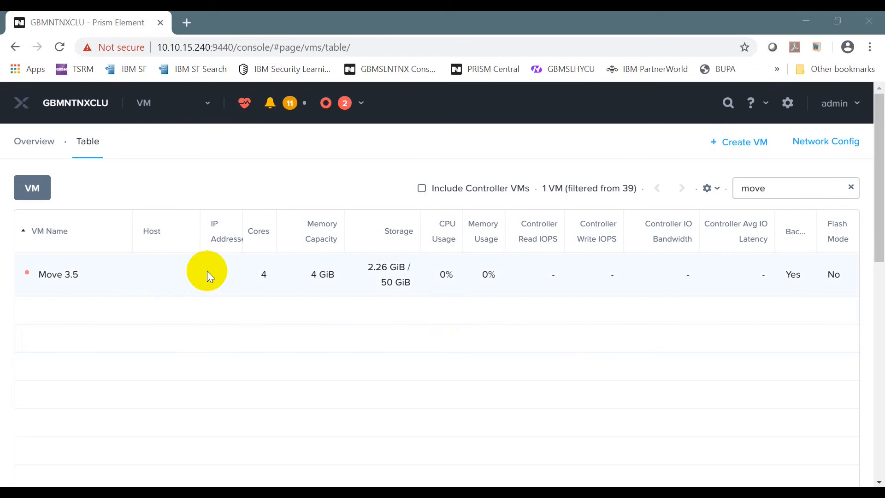
Select the Move 3.5 VM in the table and power it on.
left_click(153, 267)
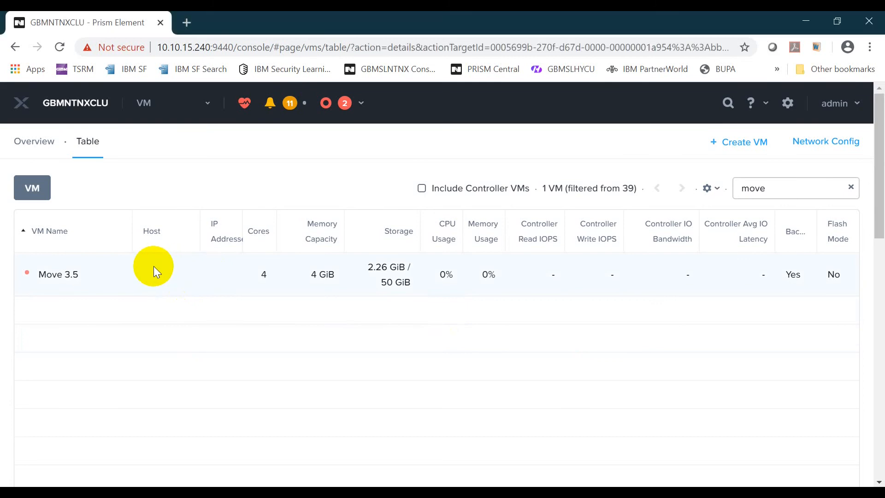
right_click(115, 267)
left_click(87, 272)
scroll(568, 311, "down", 3)
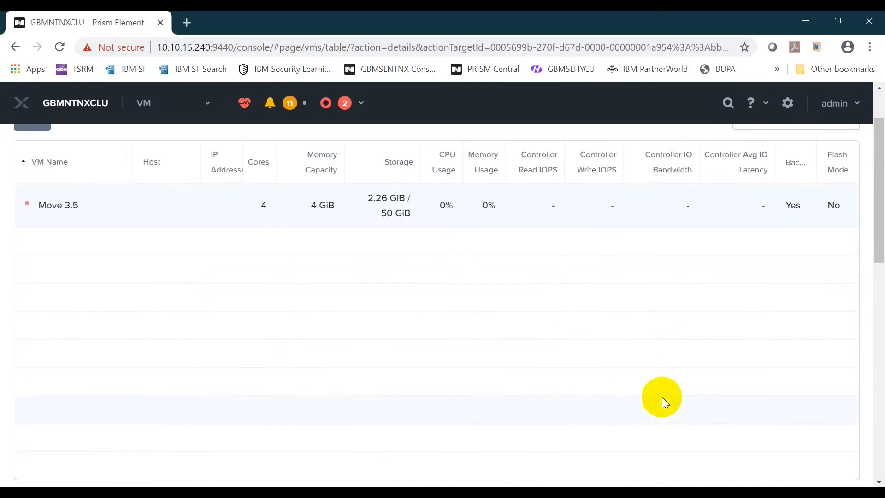
left_click(523, 428)
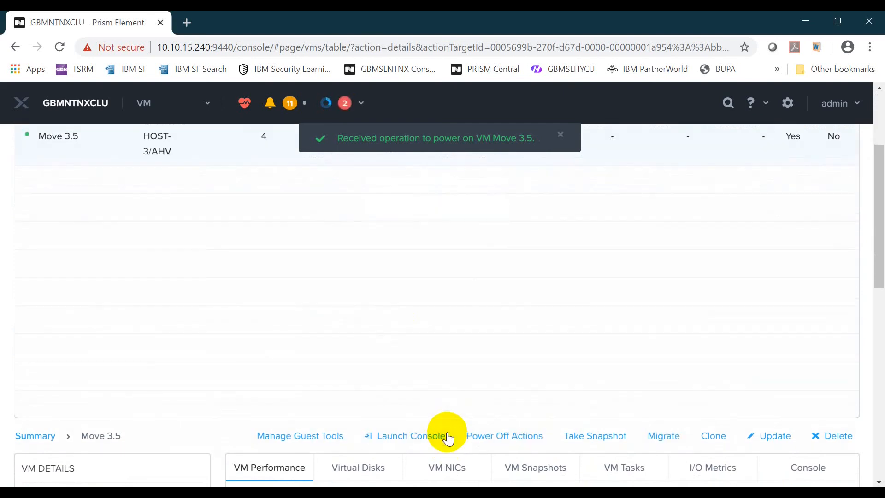
left_click(412, 436)
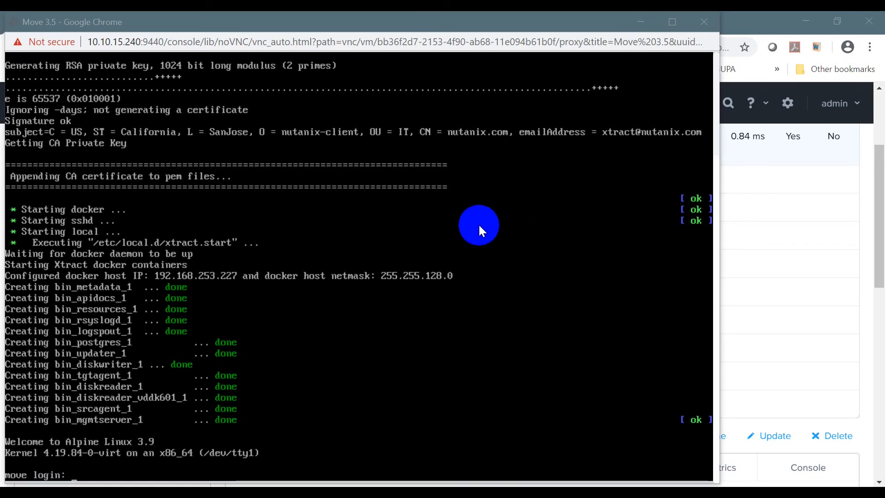
Log in to the Move console as admin and replace the enforced password with a new one.
left_click(479, 223)
type("admin")
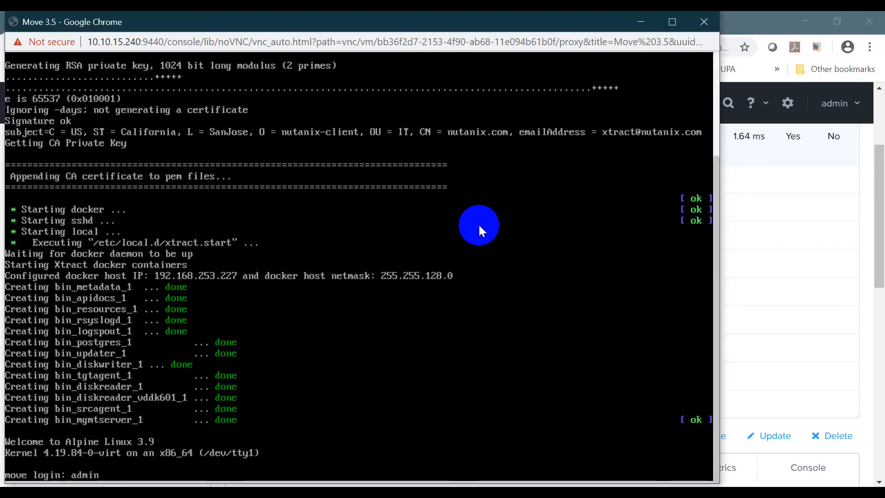
key("Return")
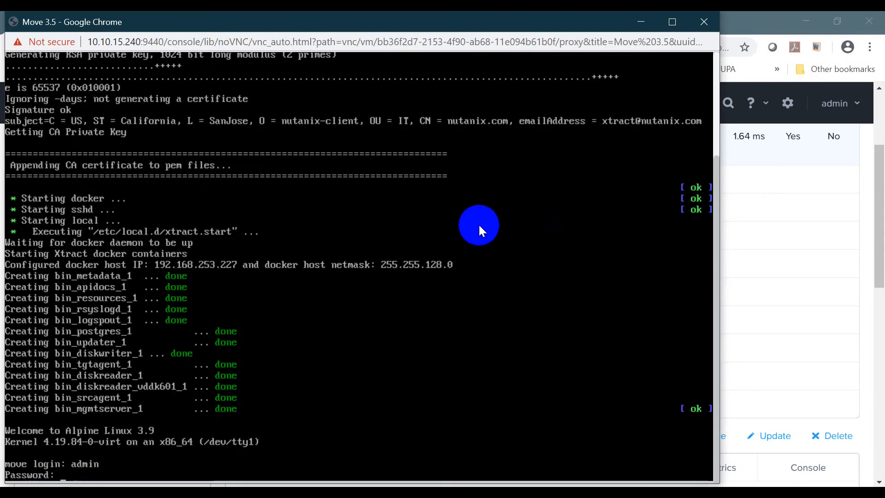
key("Return")
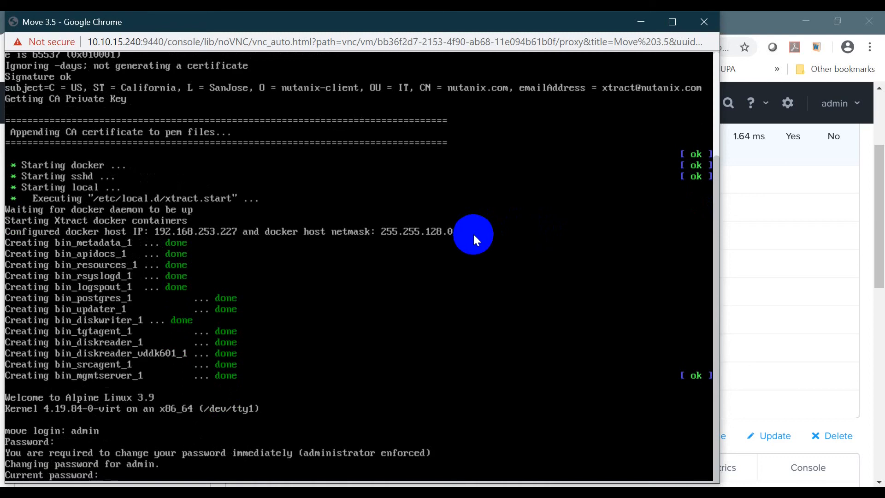
key("Return")
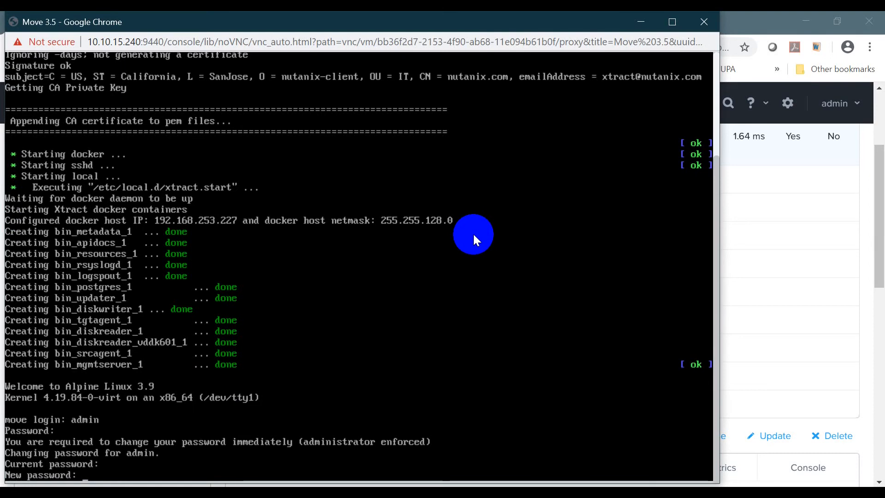
key("Return")
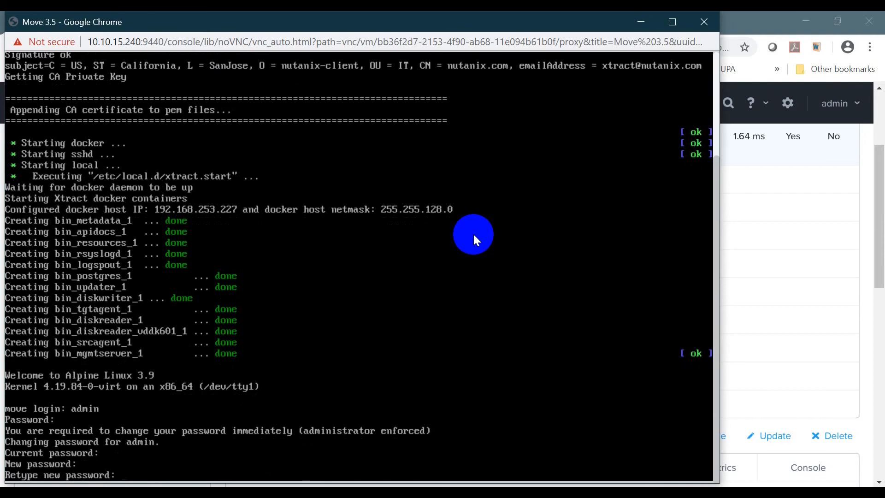
key("Return")
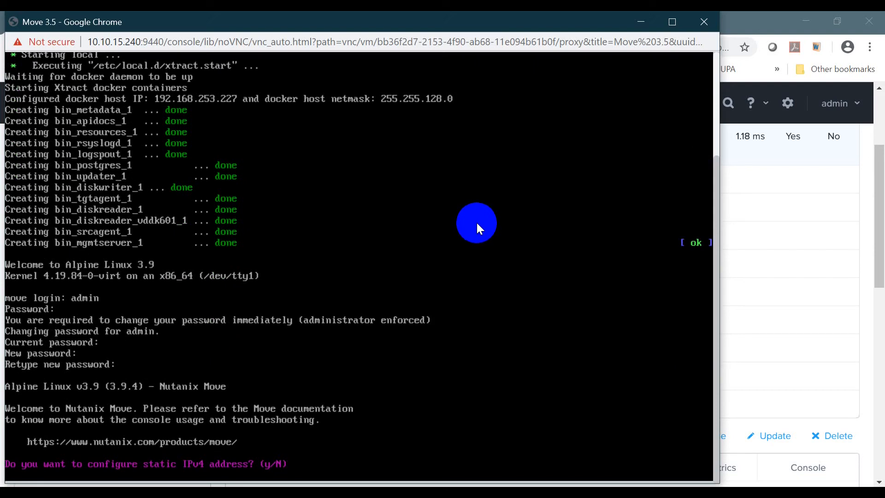
Choose static IPv4 with address 10.10.15.204, netmask 255.255.255.0 and gateway 10.10.15.1.
key("Return")
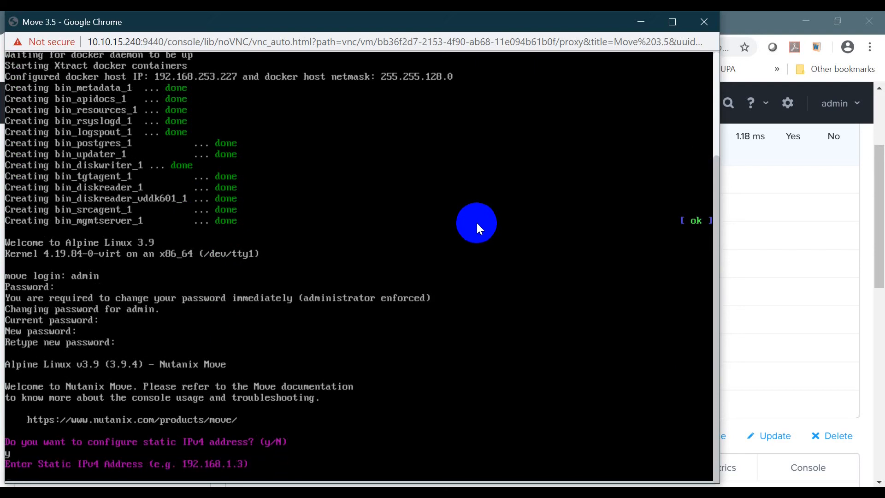
type("10.10.15.204")
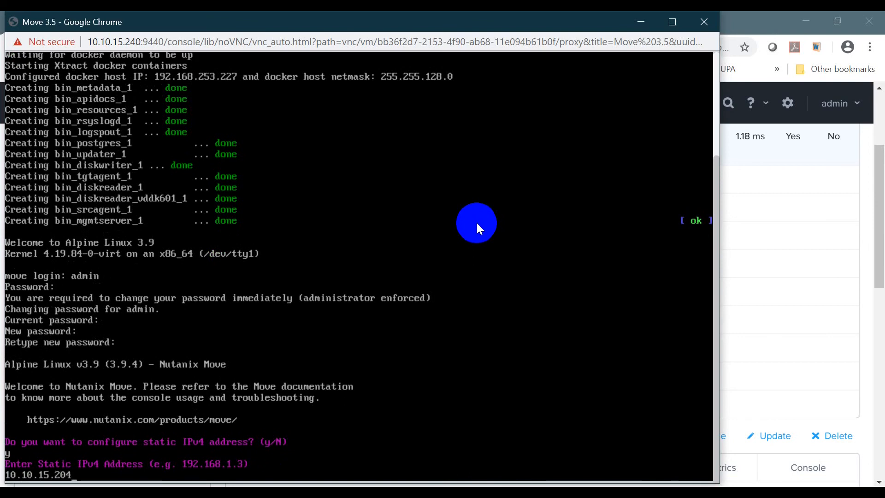
key("Return")
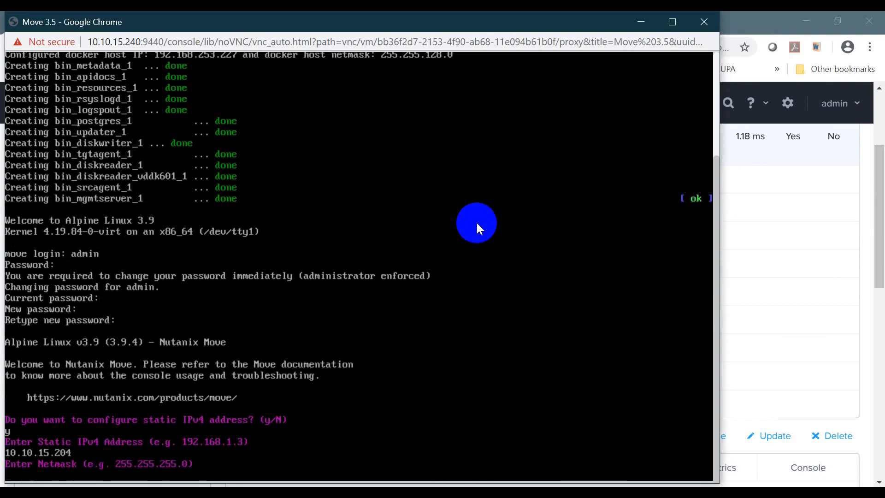
type("255.255.255.")
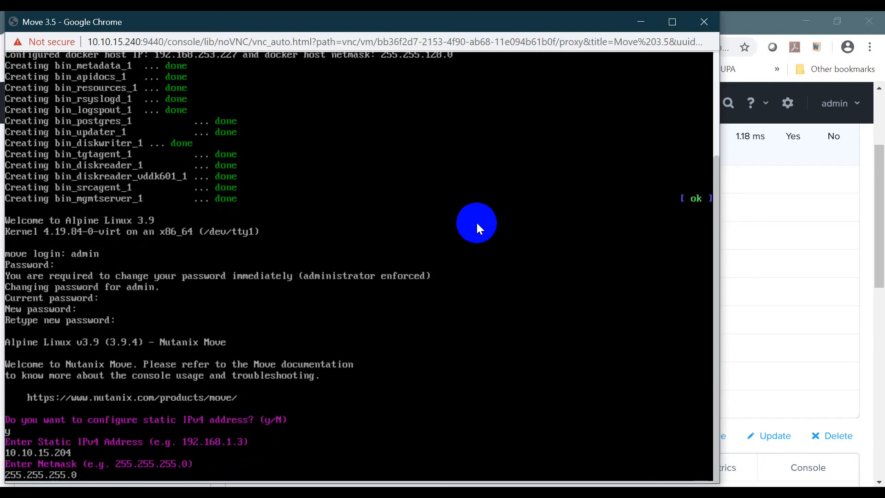
type("0")
key("Return")
type("10.")
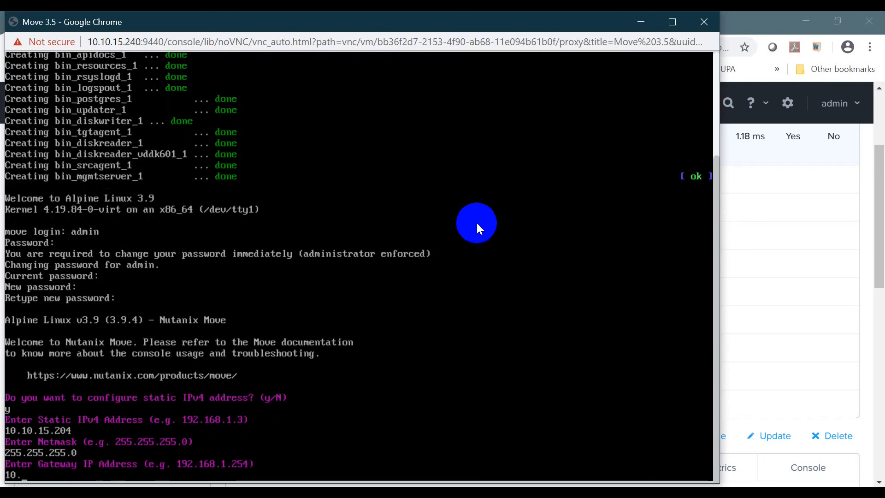
type("10.15.1")
key("Return")
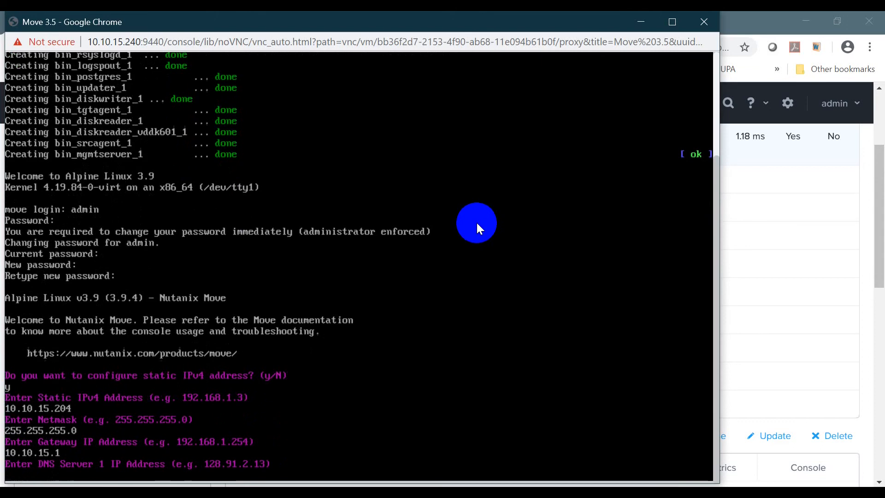
Enter DNS servers 10.10.15.100 and 213.42.20.20 and domain gbmsuplinedemo.com, then apply.
type(".10.15.100")
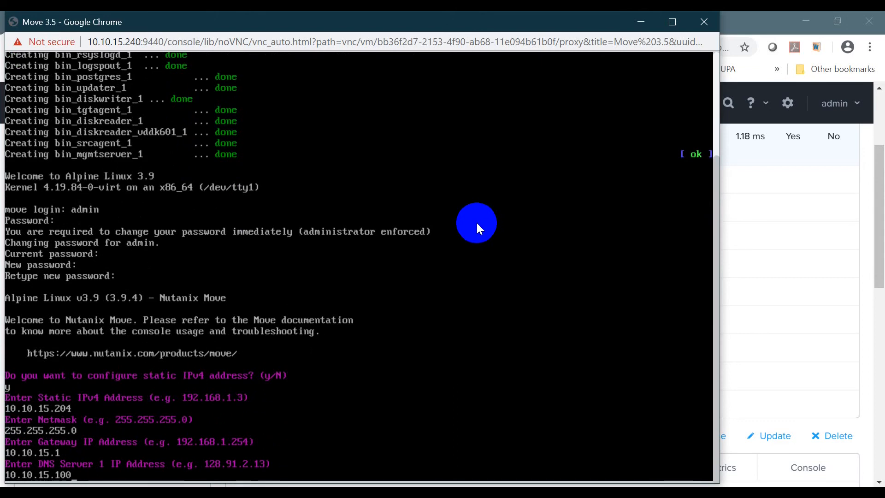
key("Return")
type("213")
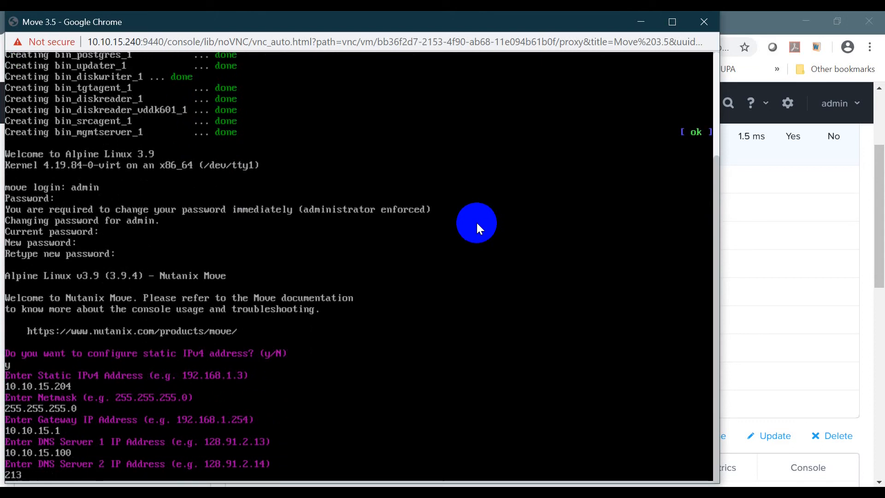
type(".42.20.20")
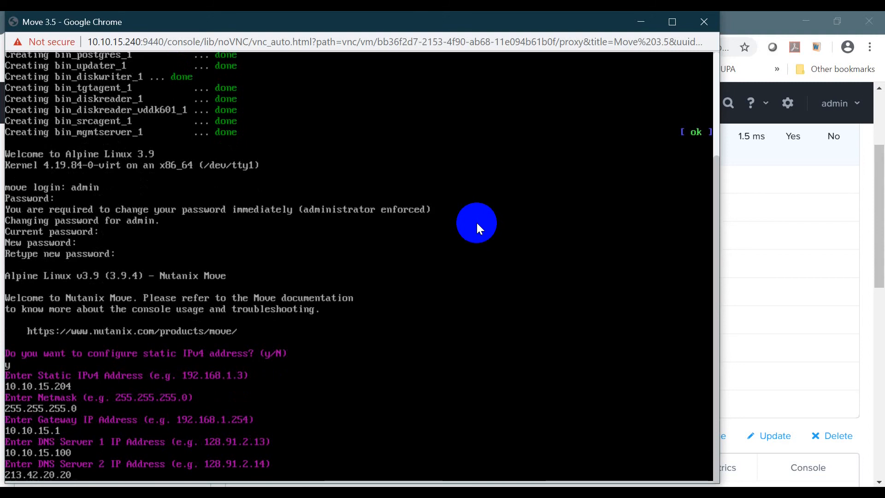
key("Return")
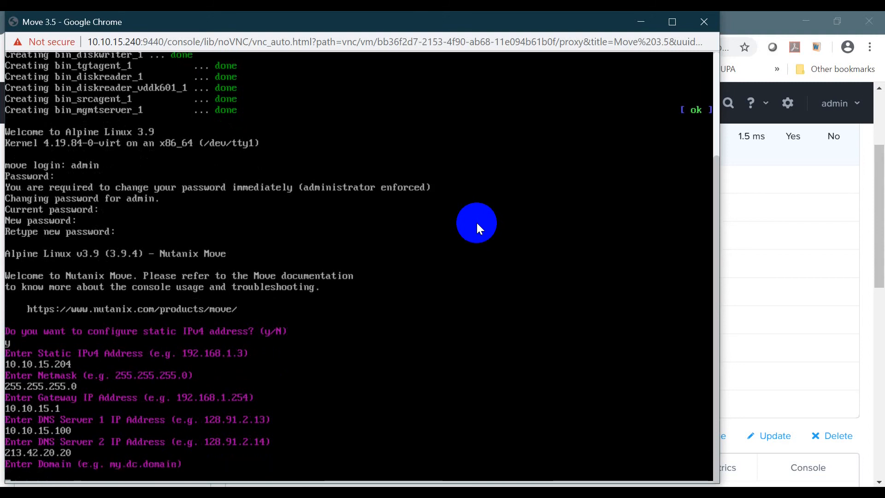
type("gbmupi")
key("BackSpace")
key("BackSpace")
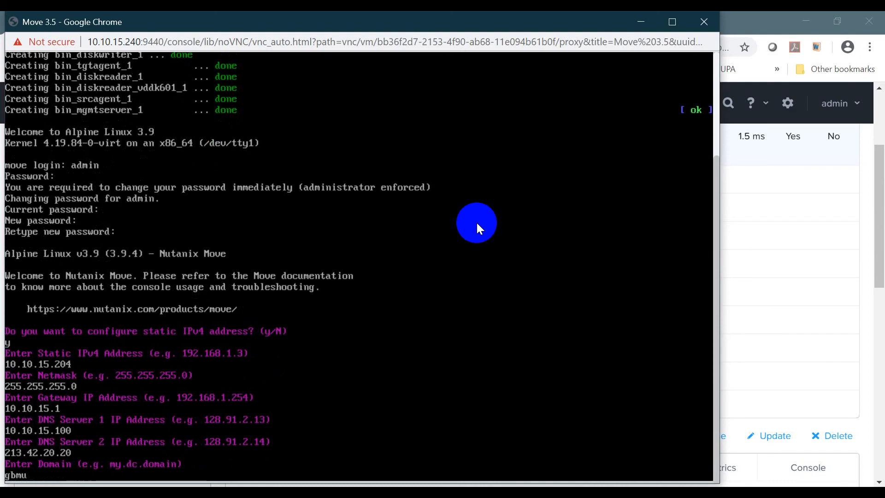
type("suplinedemo.com")
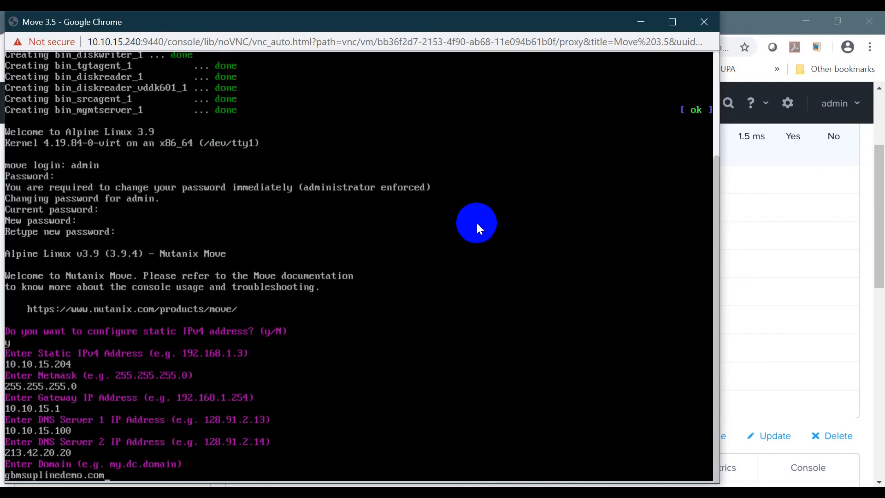
key("Return")
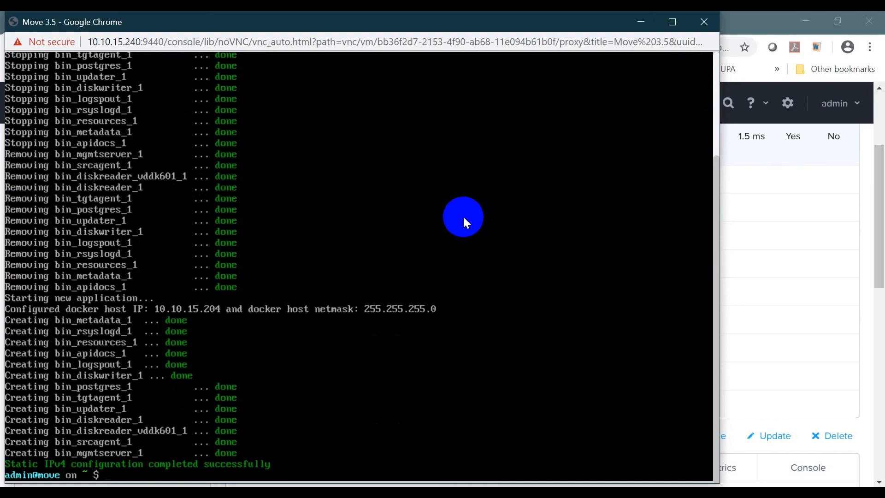
key("Return")
key("Return")
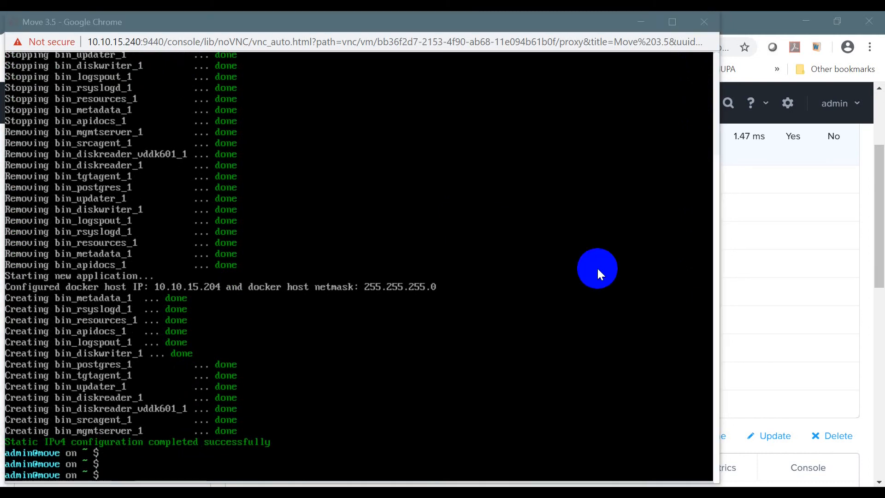
Close the appliance console and load the Move web UI at 10.10.15.204.
left_click(705, 23)
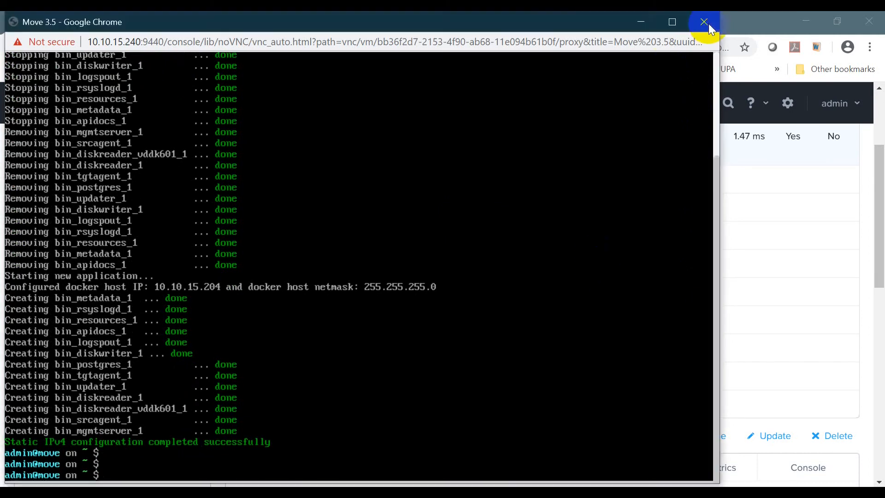
left_click(708, 23)
scroll(374, 291, "up", 3)
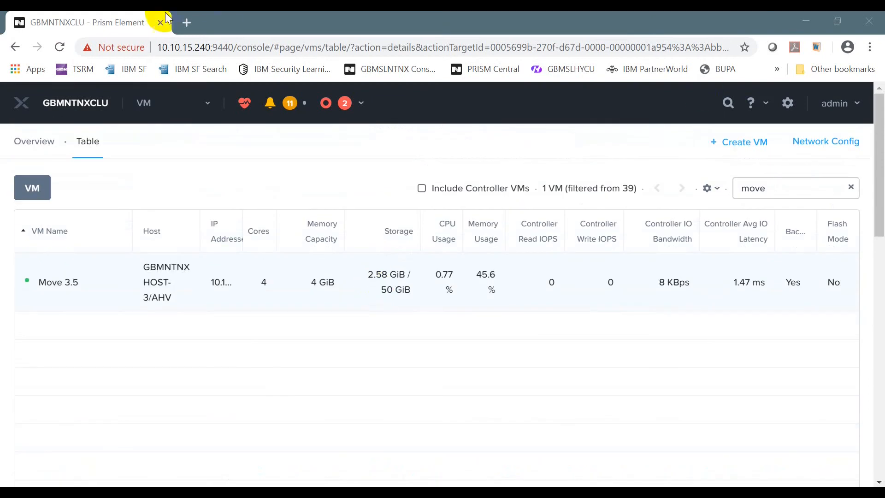
left_click(193, 21)
type("10")
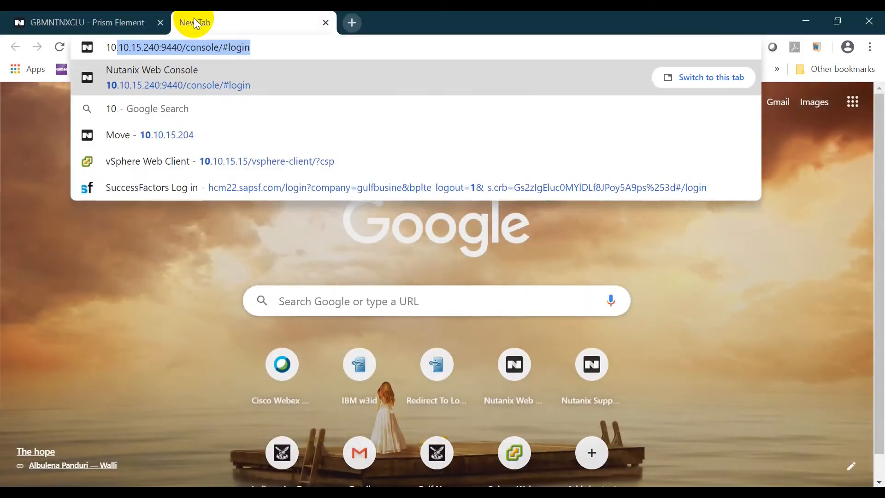
type(".10.")
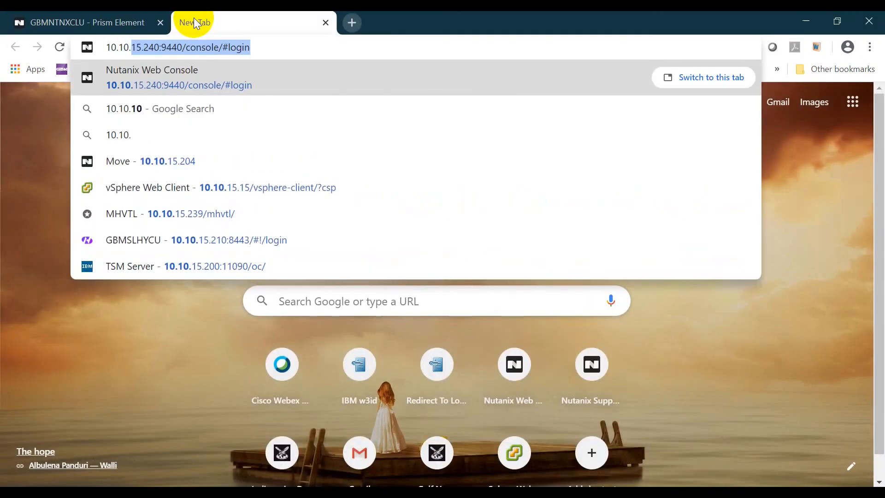
type("15.204")
key("Return")
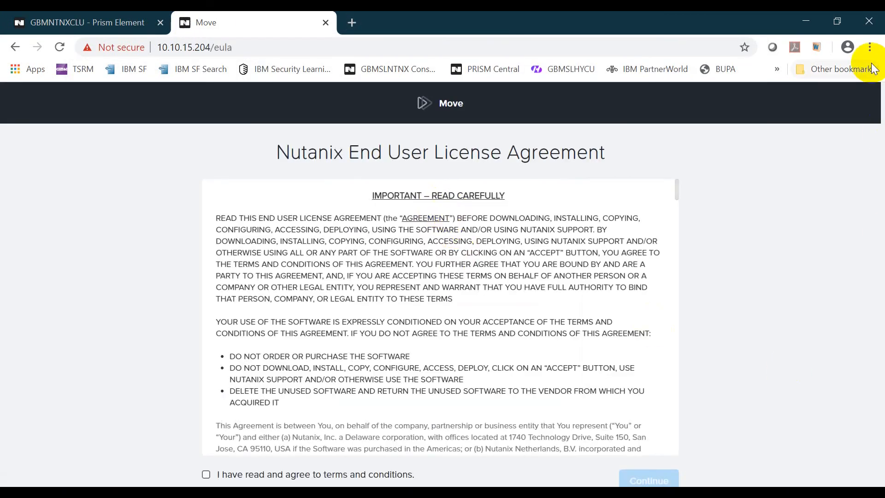
Accept the licence agreement and dismiss the customer experience program notice.
scroll(727, 270, "down", 1)
scroll(629, 341, "down", 2)
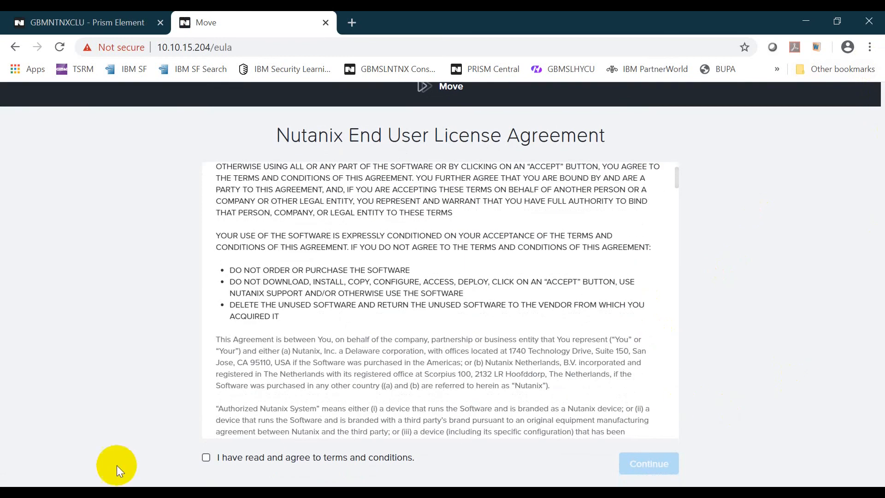
left_click(206, 457)
left_click(647, 467)
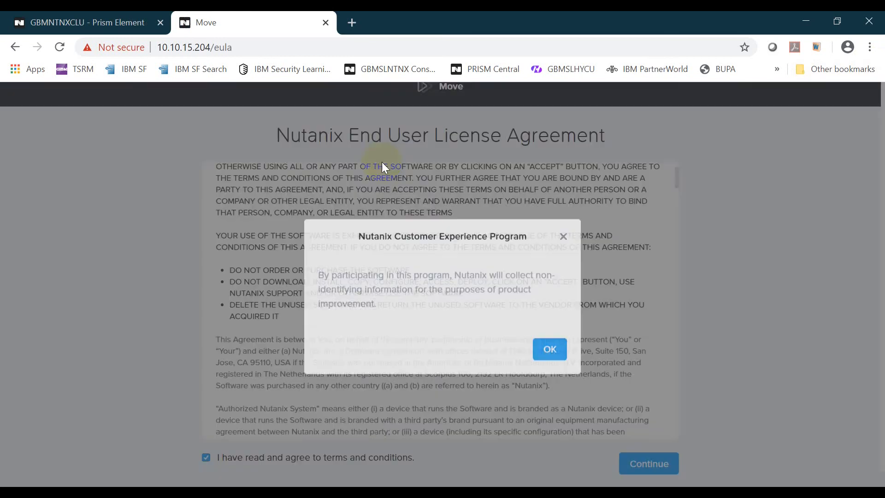
left_click(549, 345)
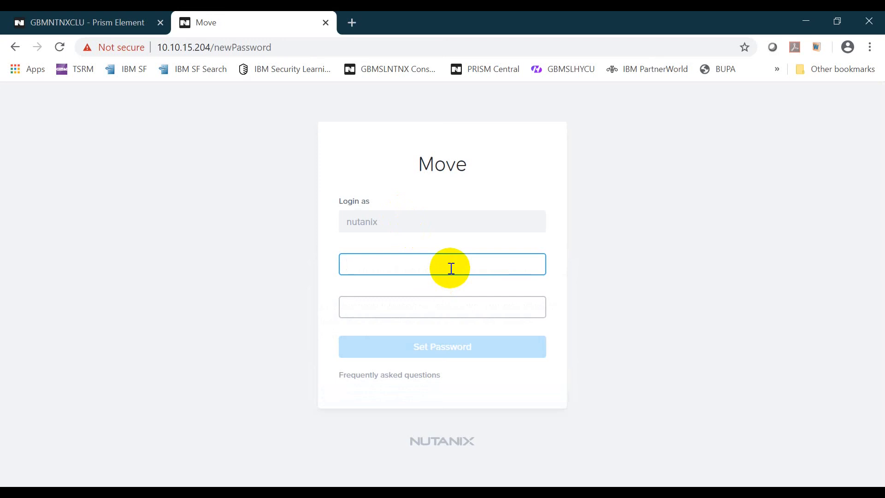
Set a new admin password and log in to Move with it.
type("nutanix/")
key("Tab")
type("nutan")
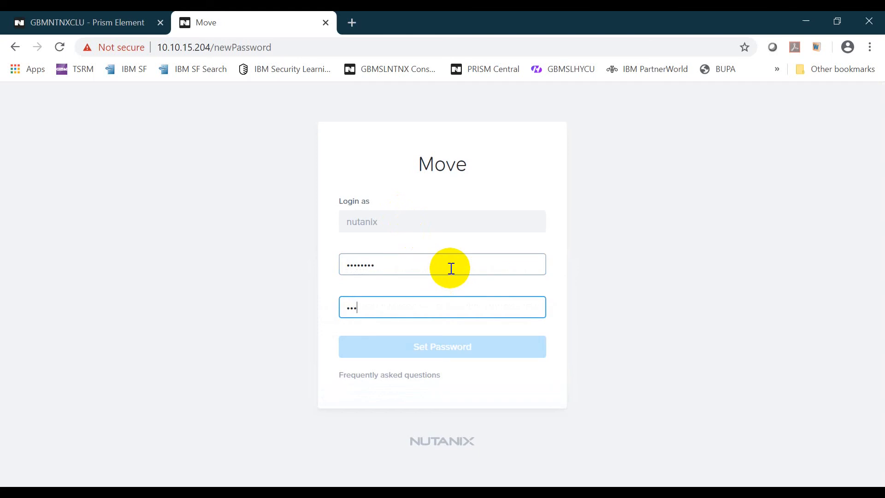
type("ix/")
key("Return")
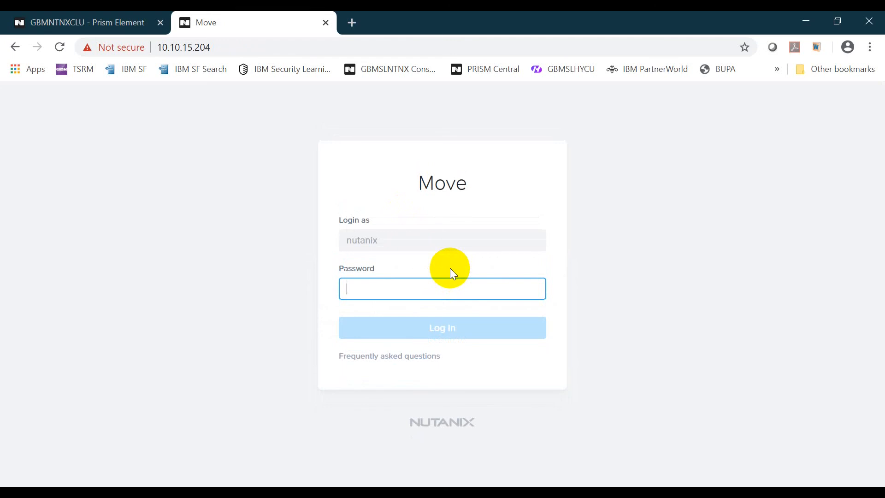
type("nutanix/")
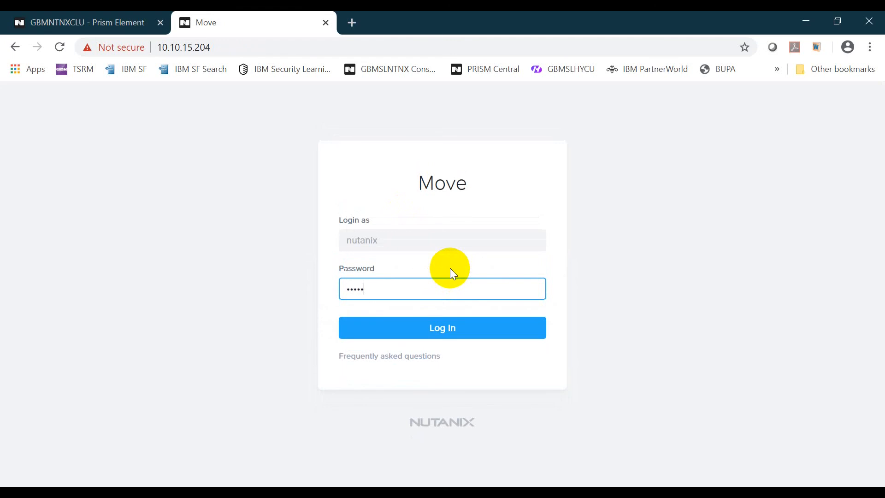
key("Return")
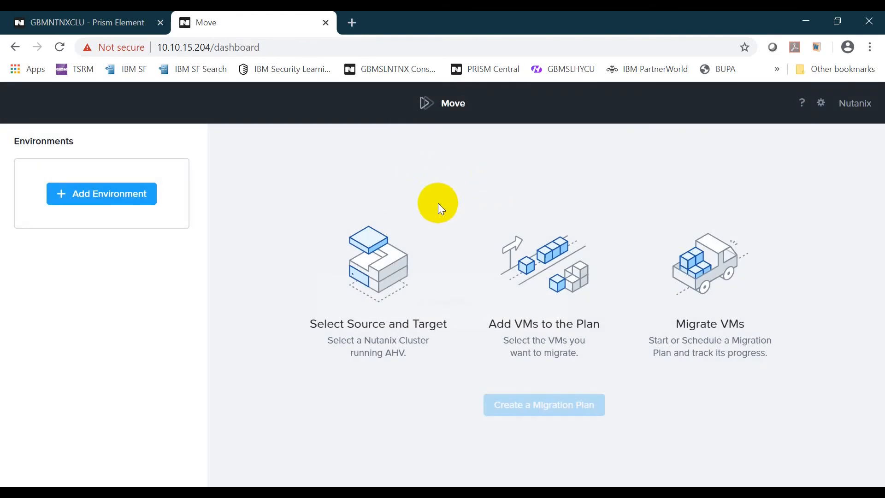
Add VMware ESXi environment SL-VMWARE for vCenter 10.10.15.15 using the vCenter administrator credentials.
left_click(131, 199)
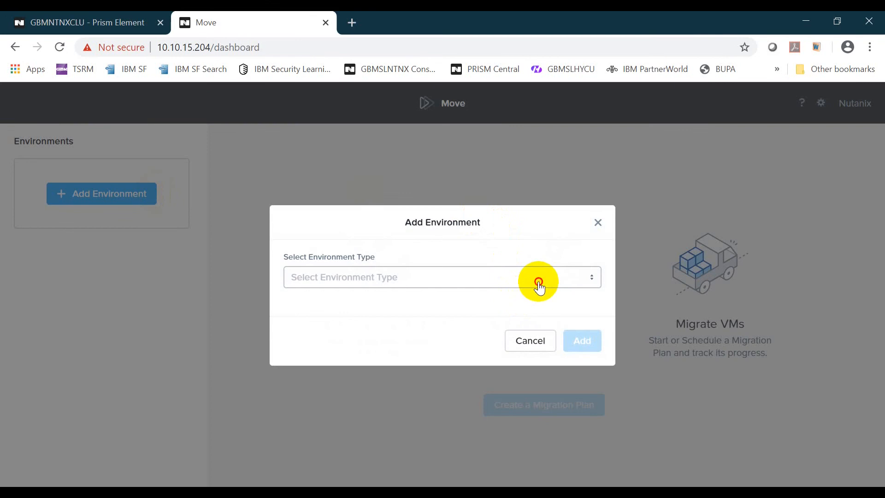
left_click(538, 284)
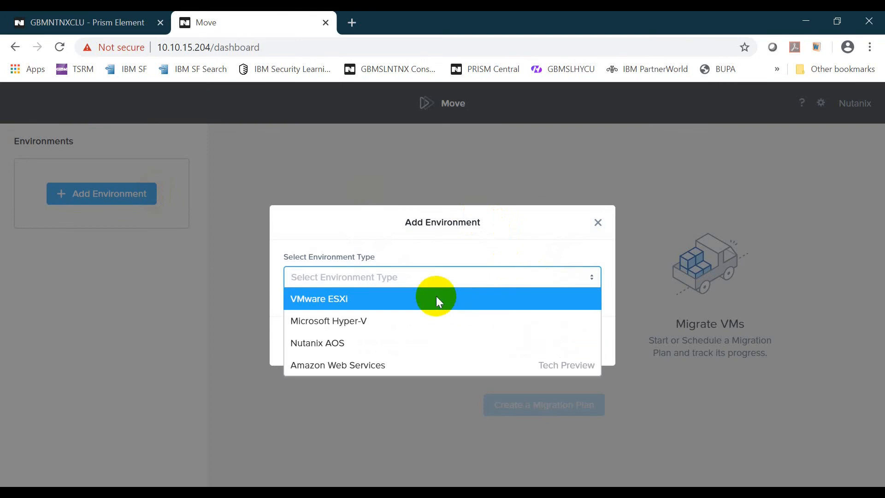
left_click(436, 299)
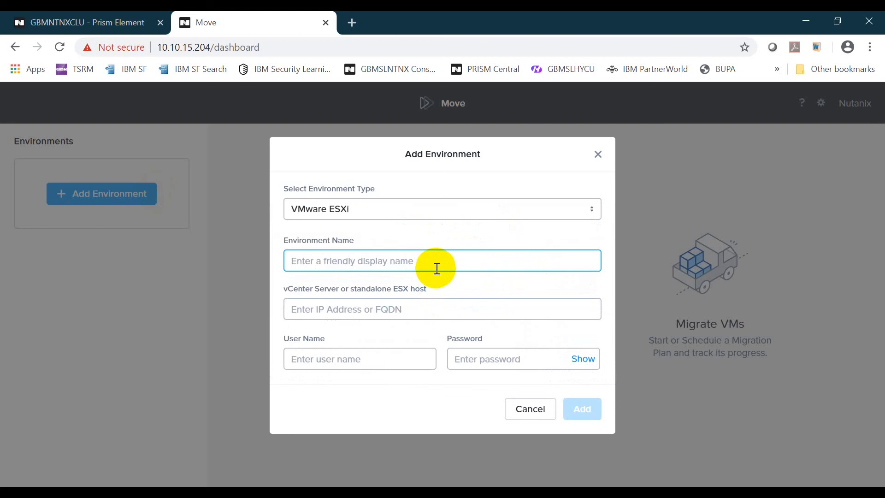
type("SL-VM")
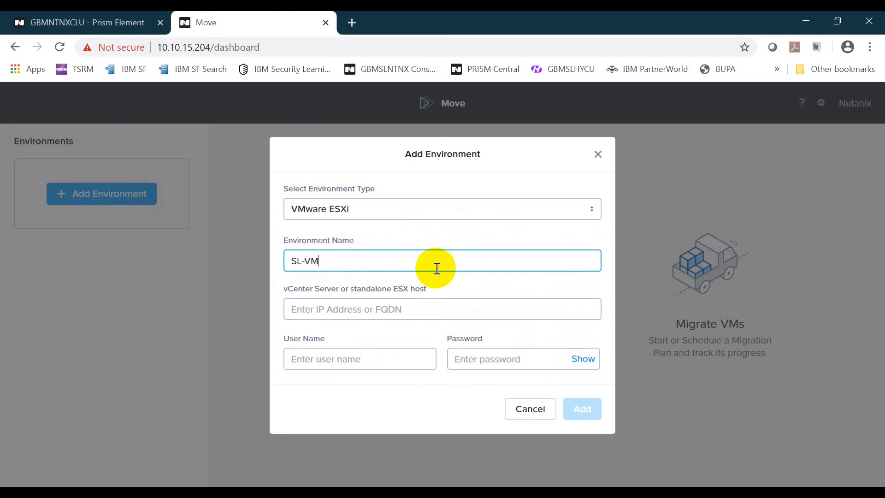
type("WARE")
key("Tab")
type("10.1")
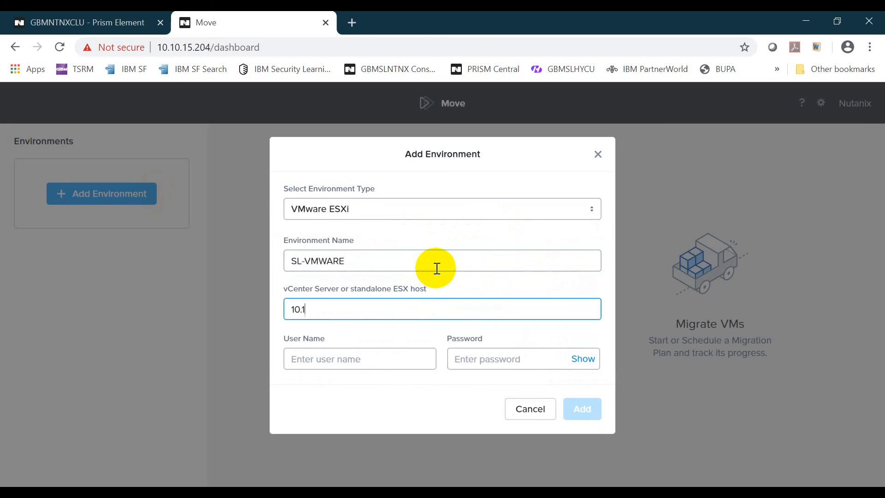
type("0.15.15")
key("Tab")
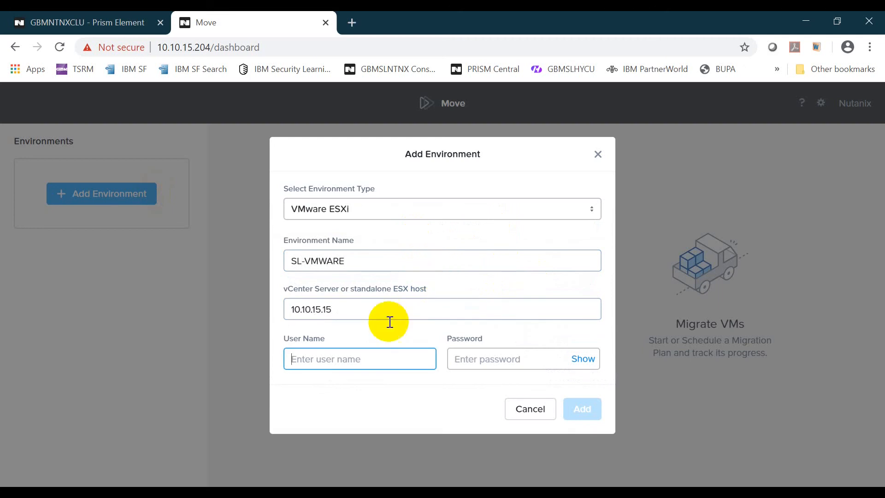
type("administ")
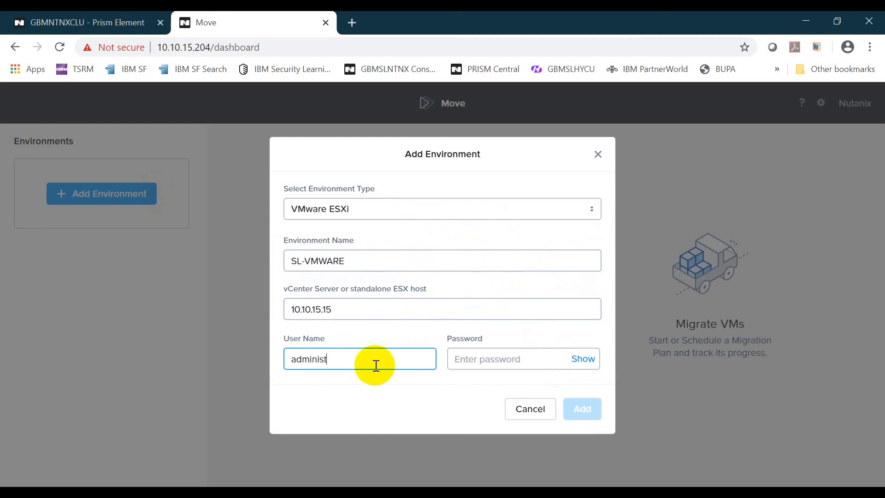
type("rator@")
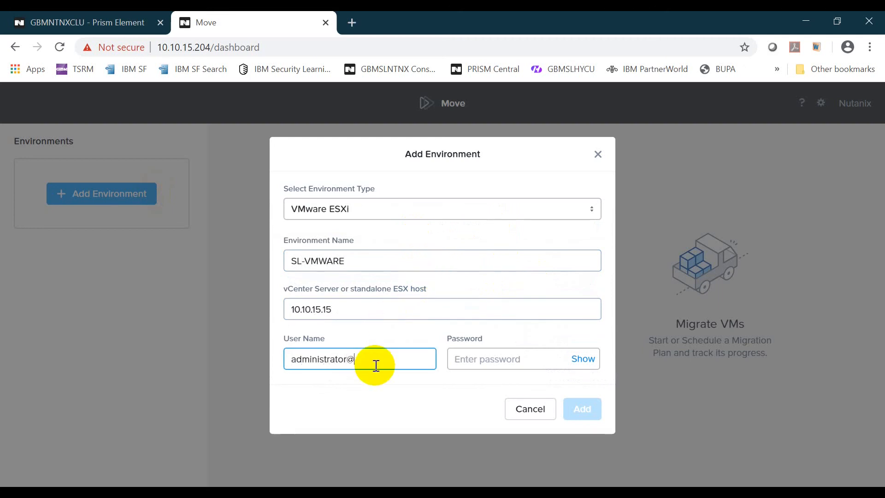
type("vsphere.local")
key("Tab")
type("•••••••")
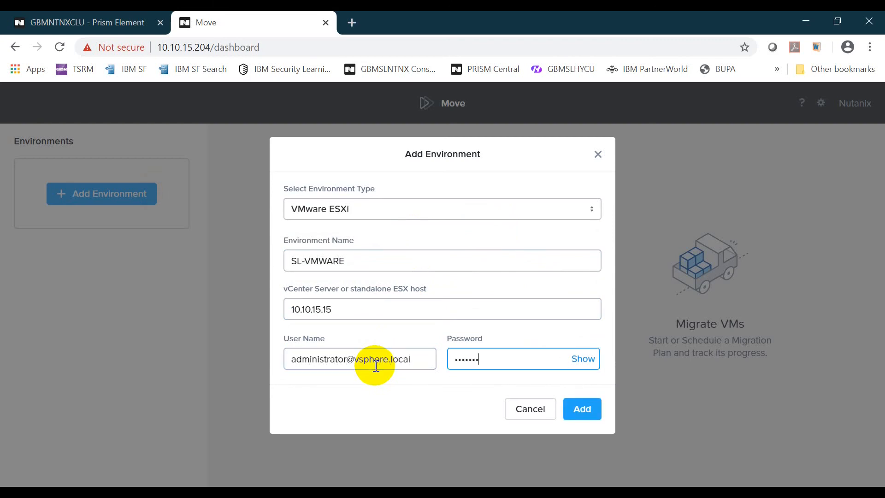
type("•")
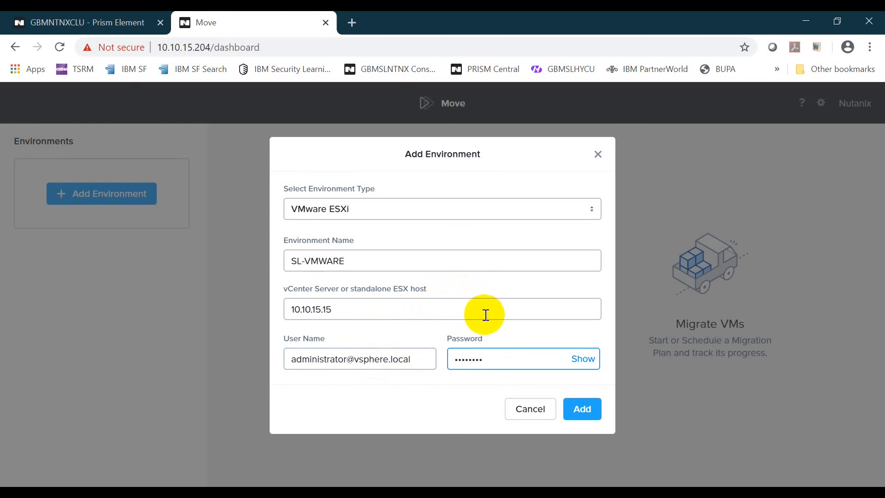
left_click(578, 410)
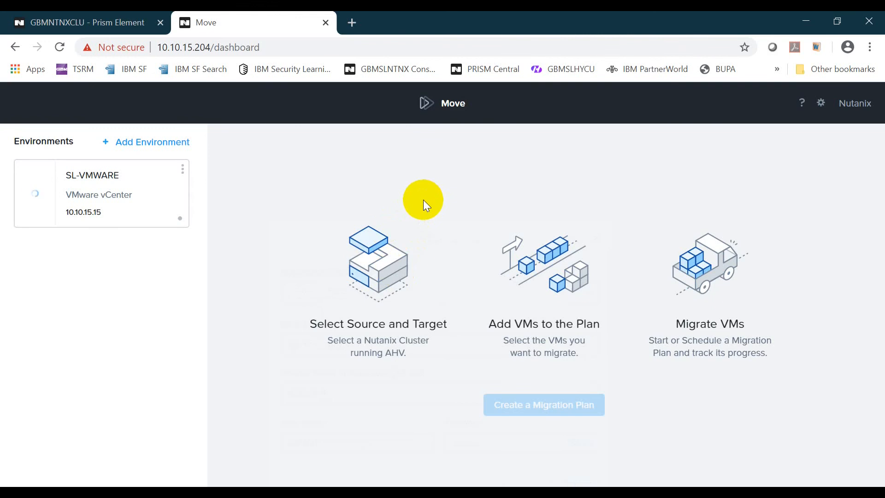
left_click(298, 214)
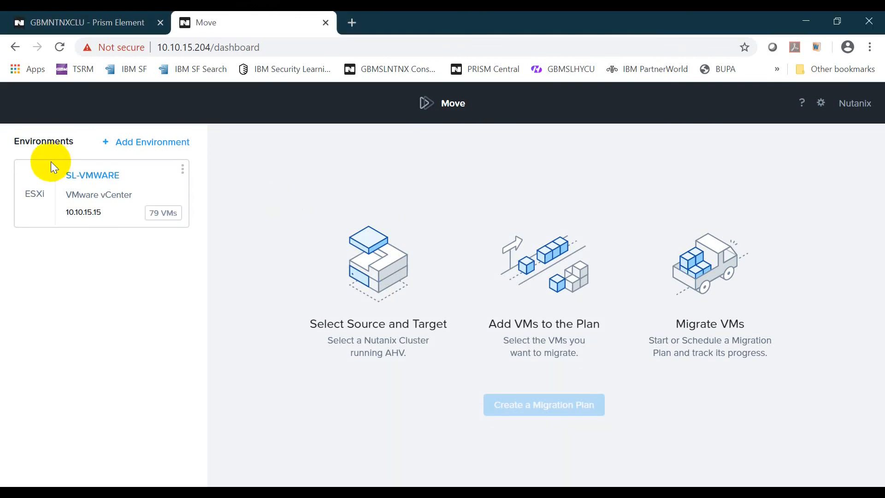
Start a new Nutanix AOS environment named SL-NUTANIX with cluster address 10.10.15.240.
left_click(165, 142)
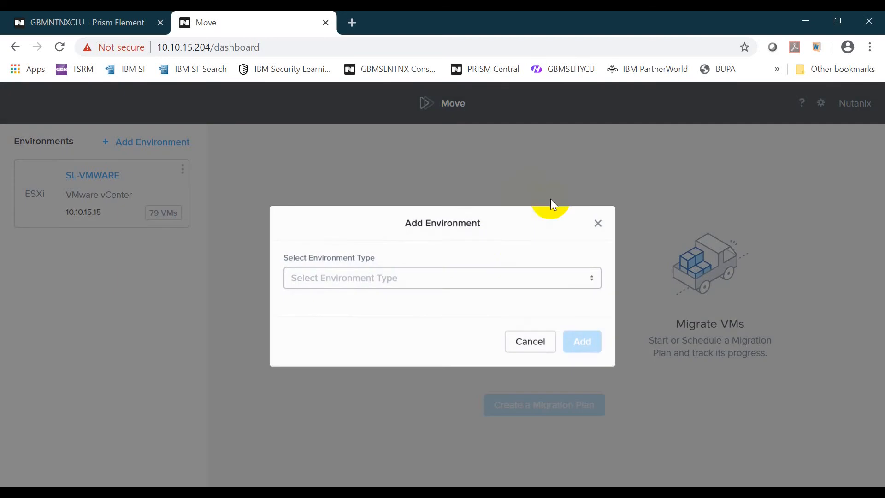
left_click(518, 277)
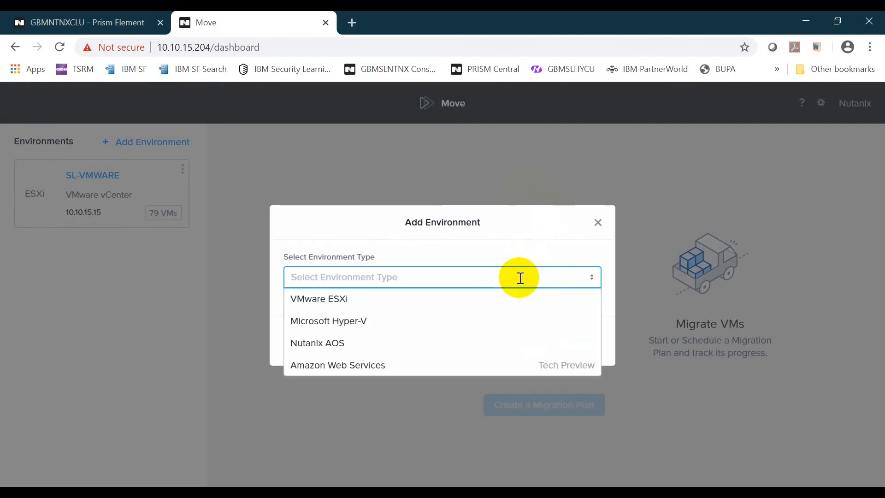
left_click(374, 346)
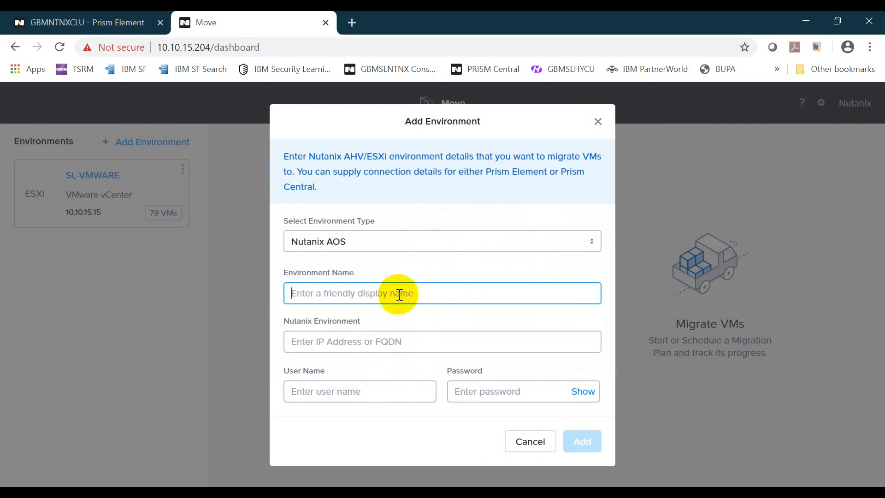
type("SL")
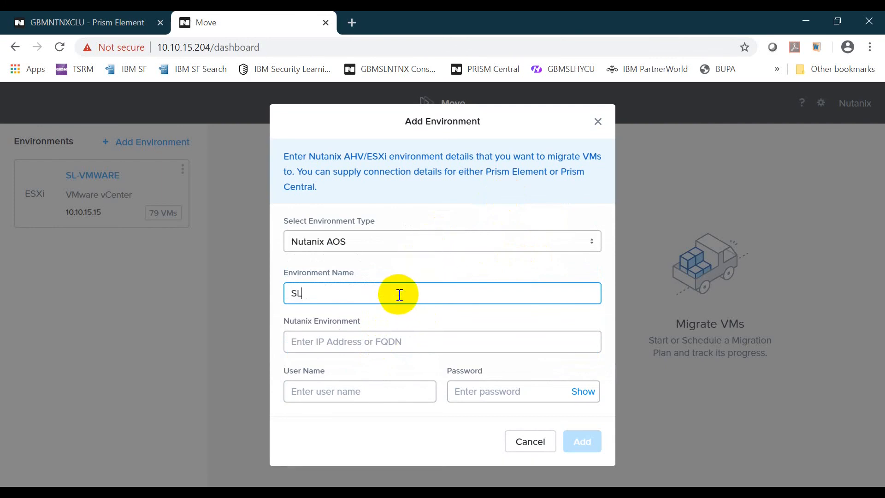
type("-NUTANIX")
key("Tab")
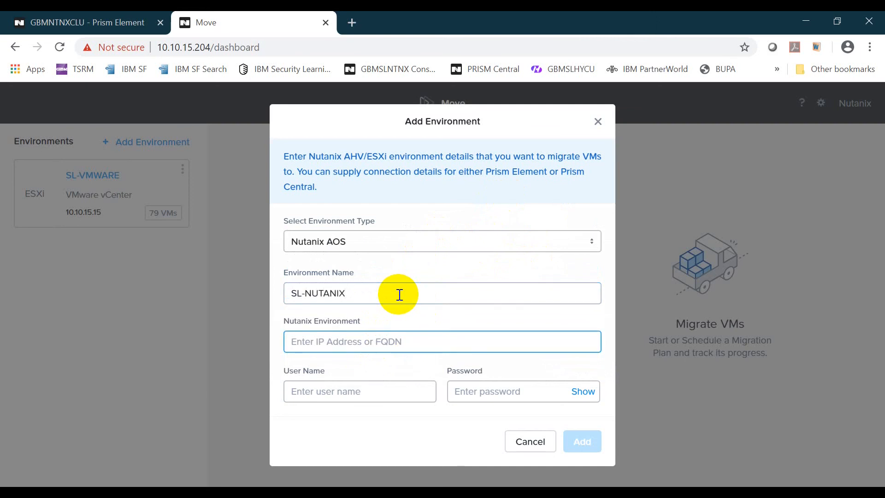
type("10.10.1")
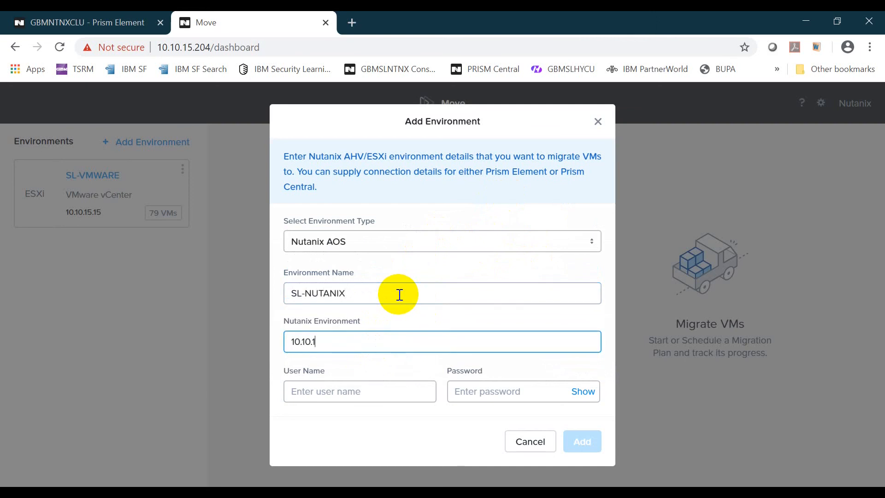
type("5.240")
Enter the cluster's admin user name and password, then add the SL-NUTANIX environment.
left_click(92, 21)
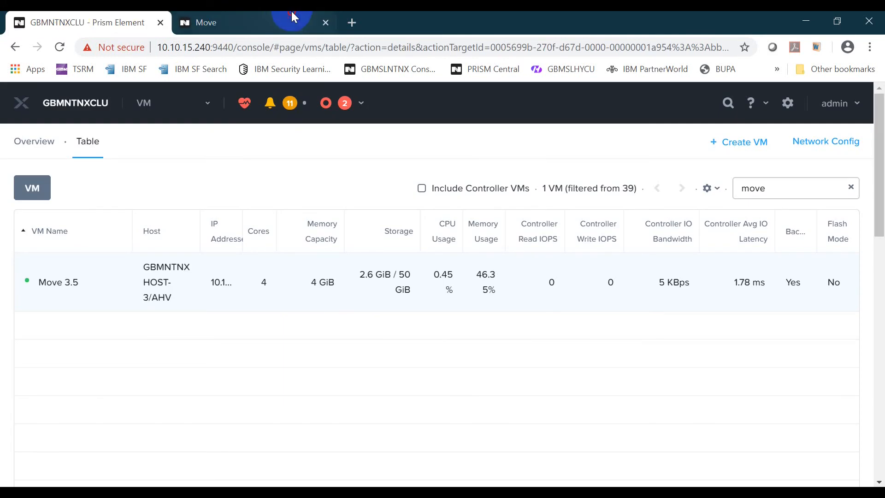
left_click(286, 21)
left_click(390, 393)
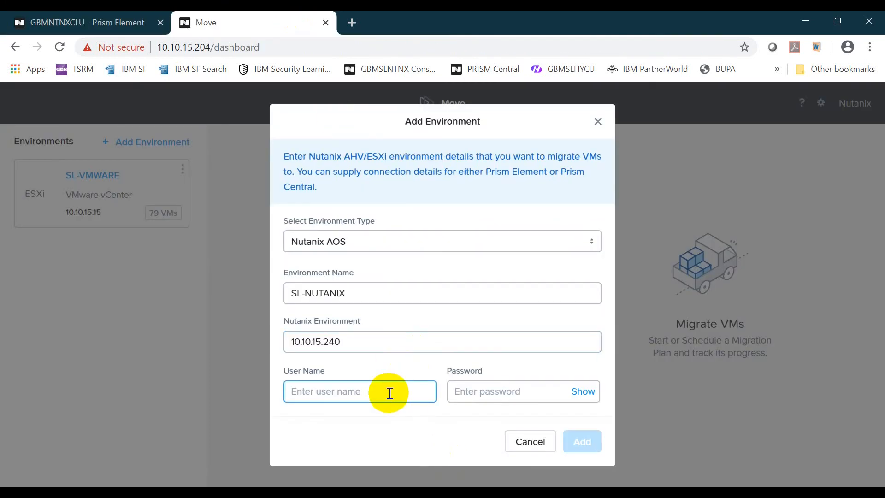
type("admin")
key("Tab")
type("•••••••")
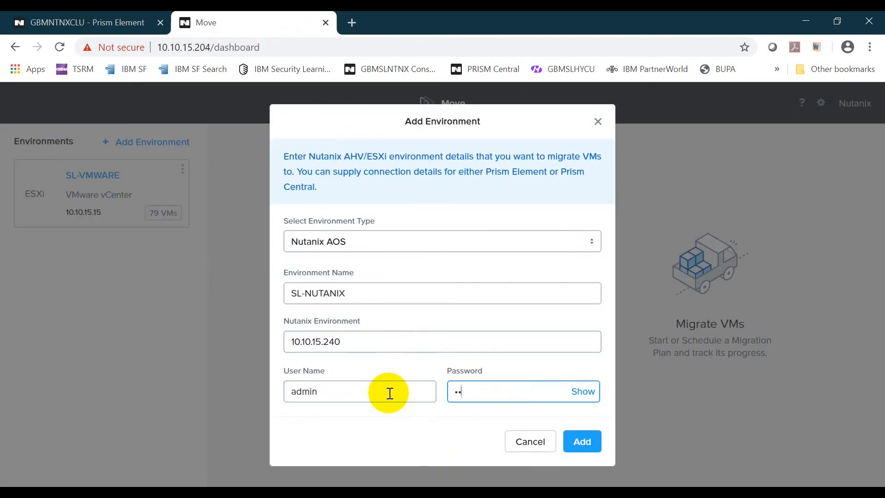
type("•")
left_click(371, 341)
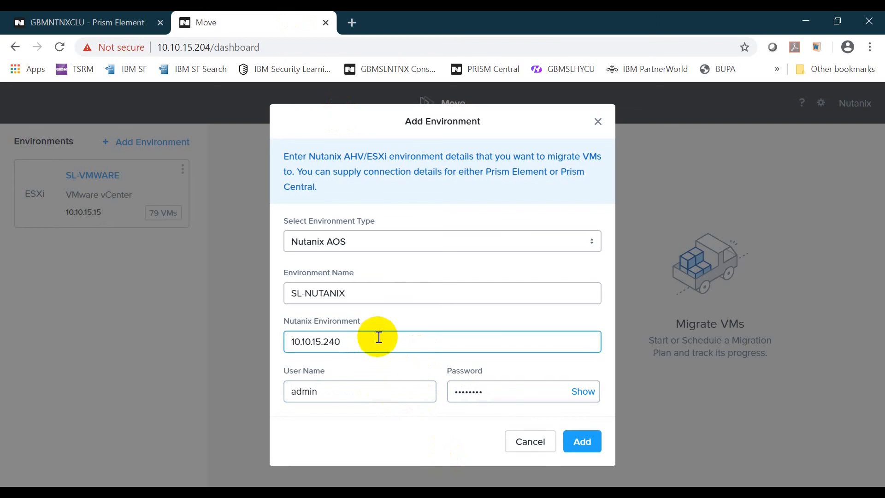
left_click(369, 392)
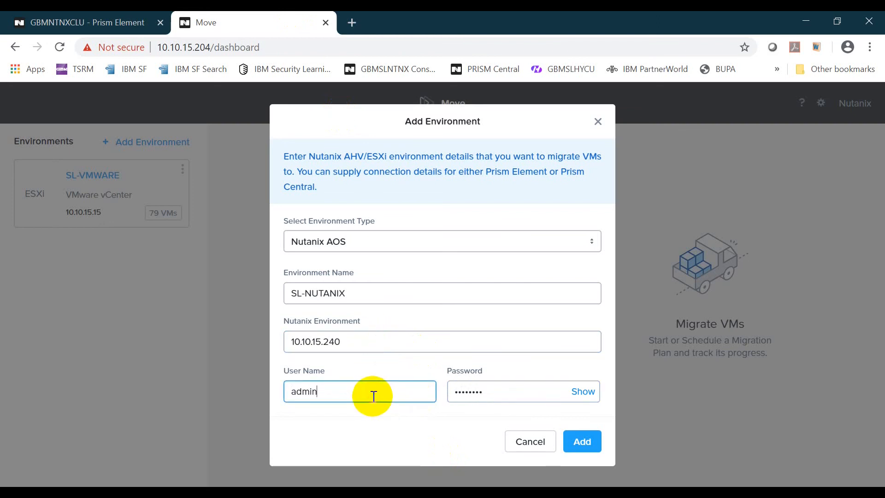
left_click(584, 443)
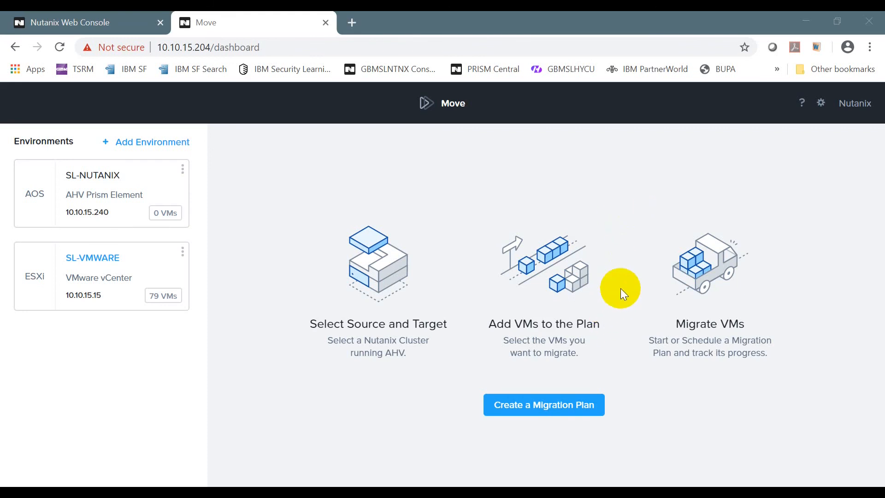
Create a new migration plan named 'Migration Plan 1'.
left_click(557, 409)
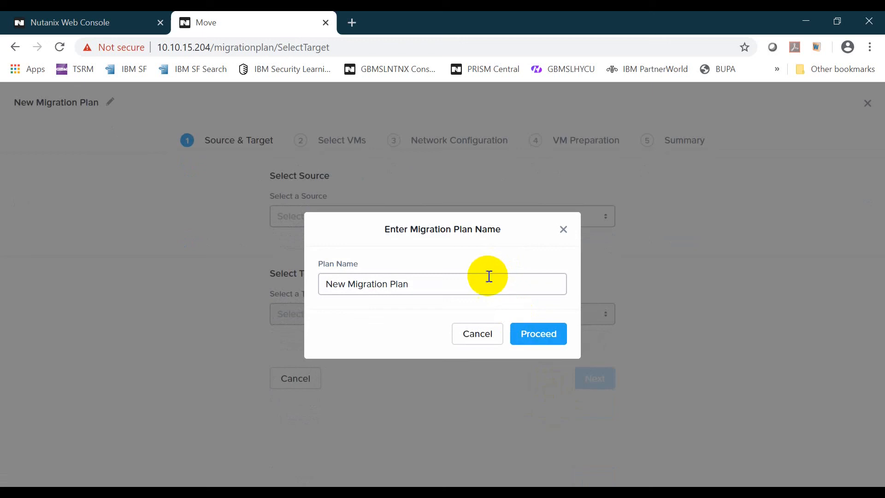
left_click_drag(487, 280, 191, 205)
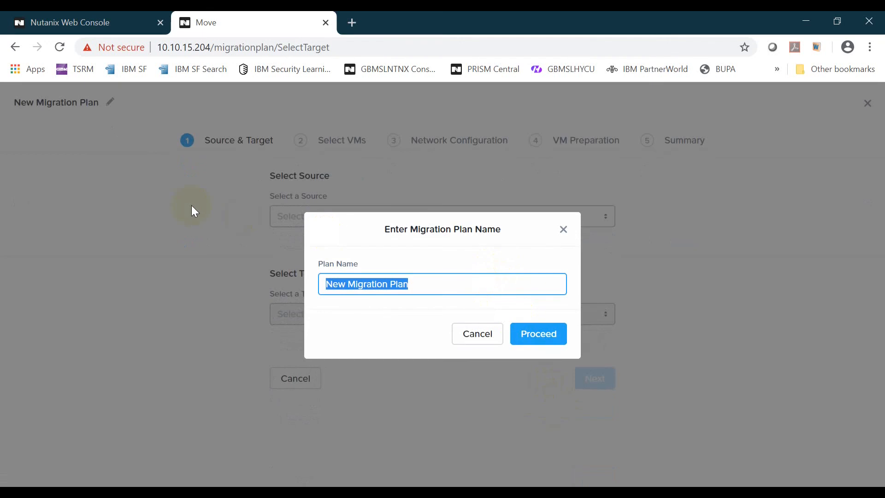
type("Migration ")
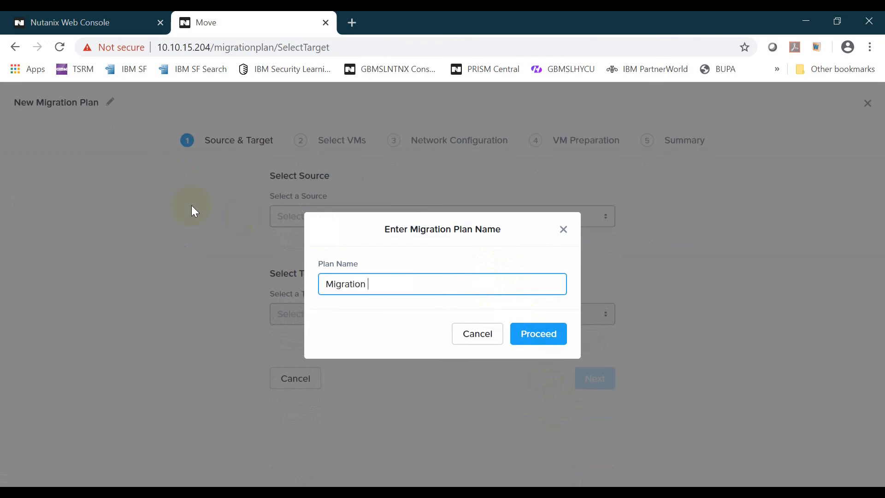
type("Plan 1")
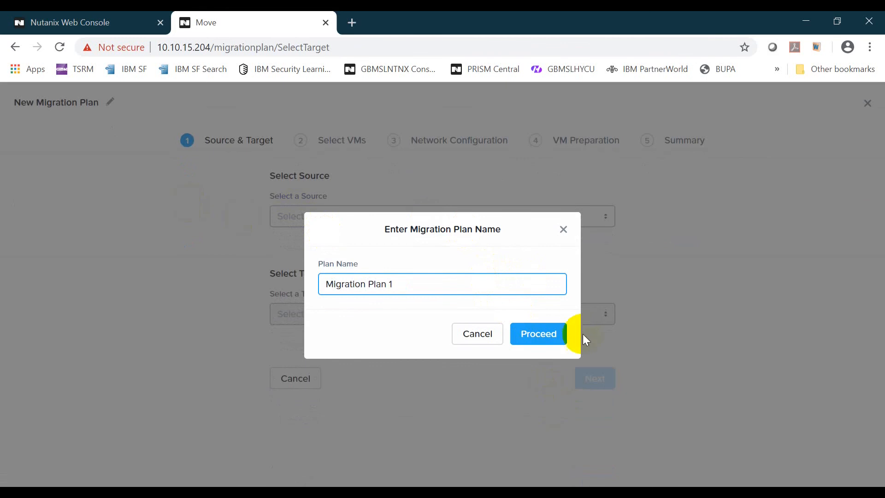
left_click(544, 333)
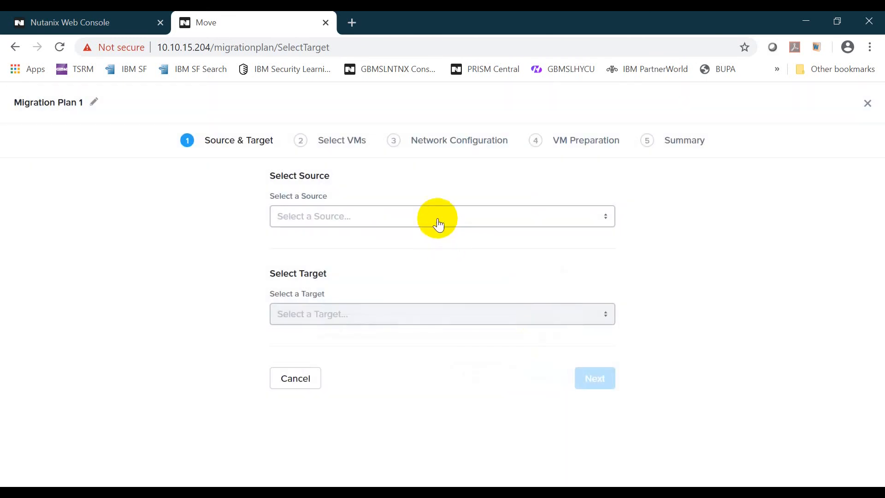
Set source SL-VMWARE, target SL-NUTANIX and container default-container-108884, then continue.
left_click(438, 217)
left_click(408, 262)
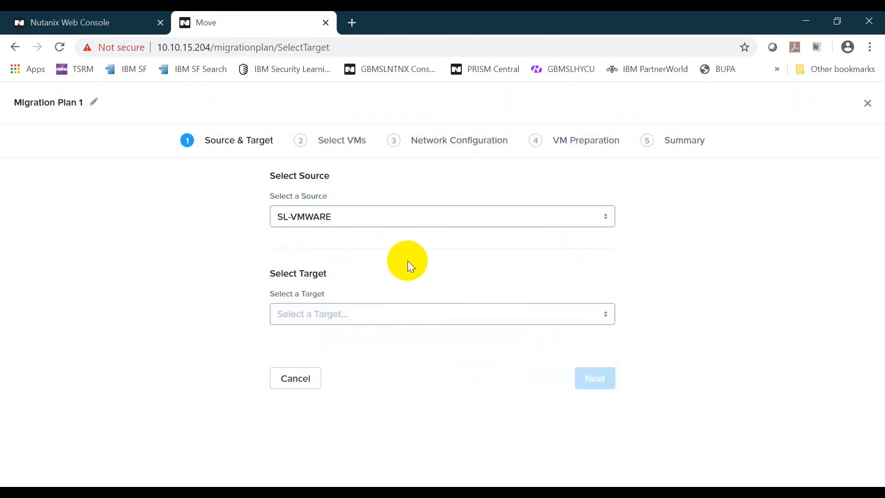
left_click(436, 313)
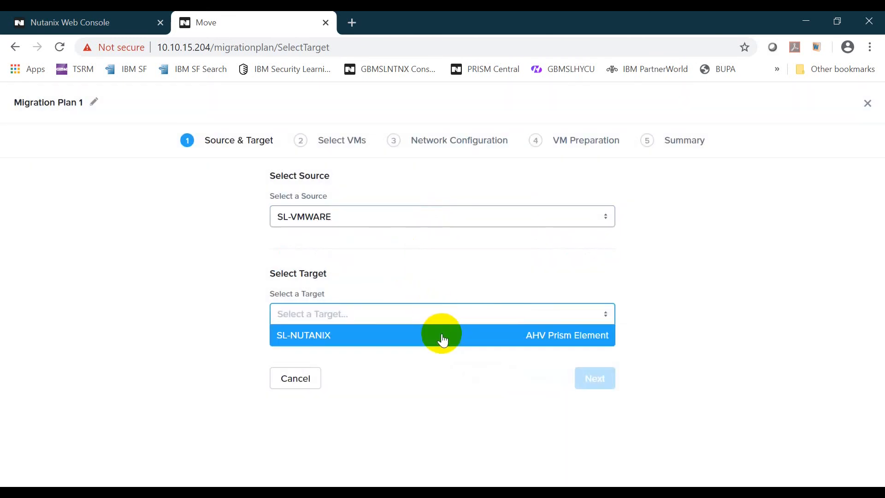
left_click(441, 335)
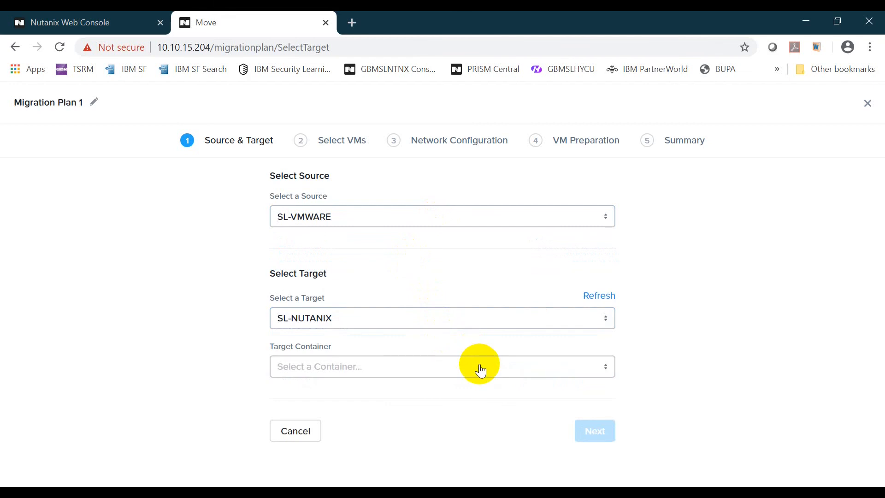
left_click(481, 370)
left_click(479, 330)
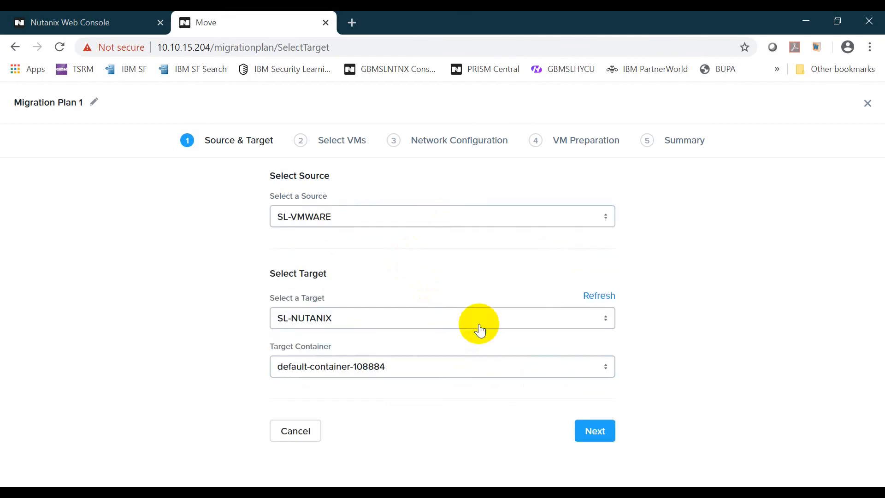
left_click(603, 434)
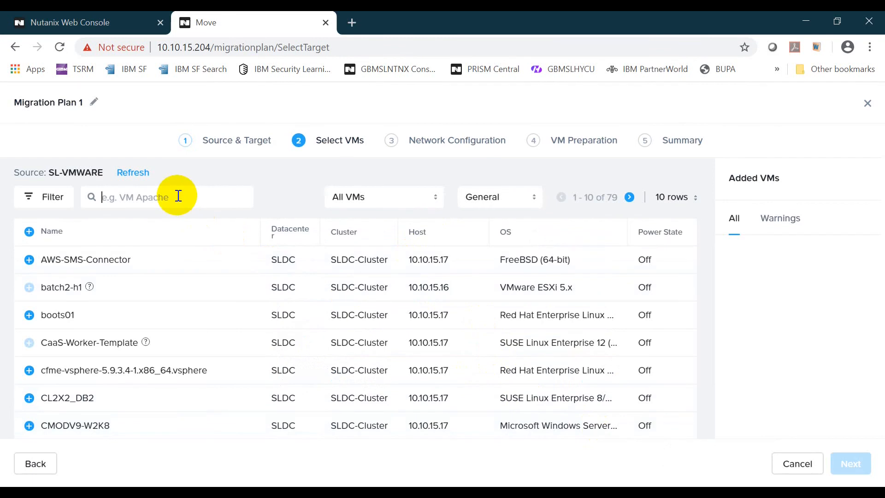
Search for gbmsl and add the GBMSL VM to the plan.
type("gbmsl")
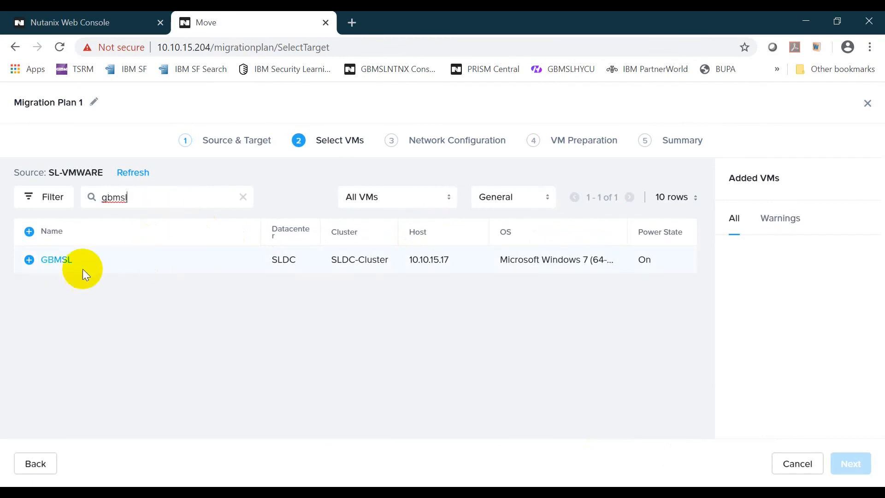
left_click(27, 259)
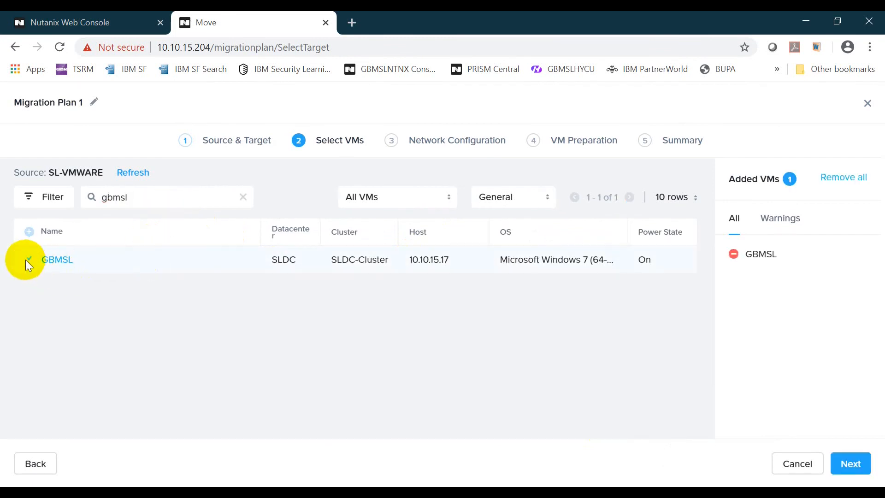
left_click(850, 464)
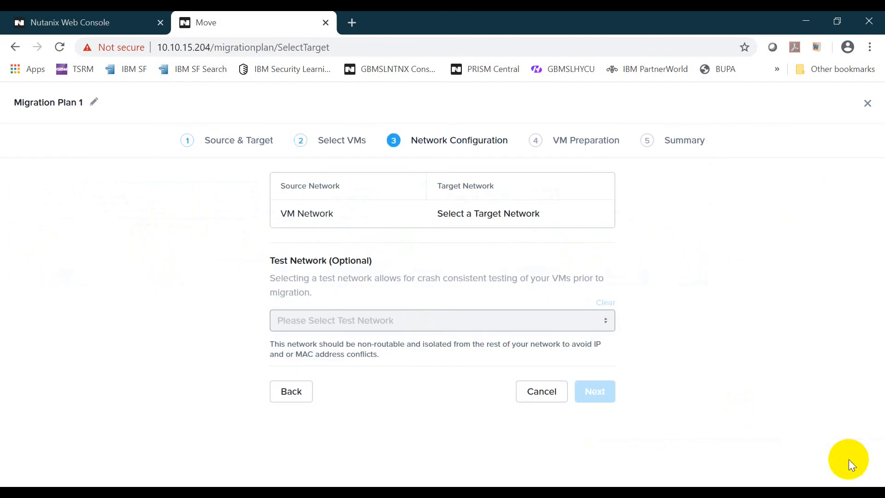
Map VM Network to the matrix network, leaving the test network empty.
left_click(489, 223)
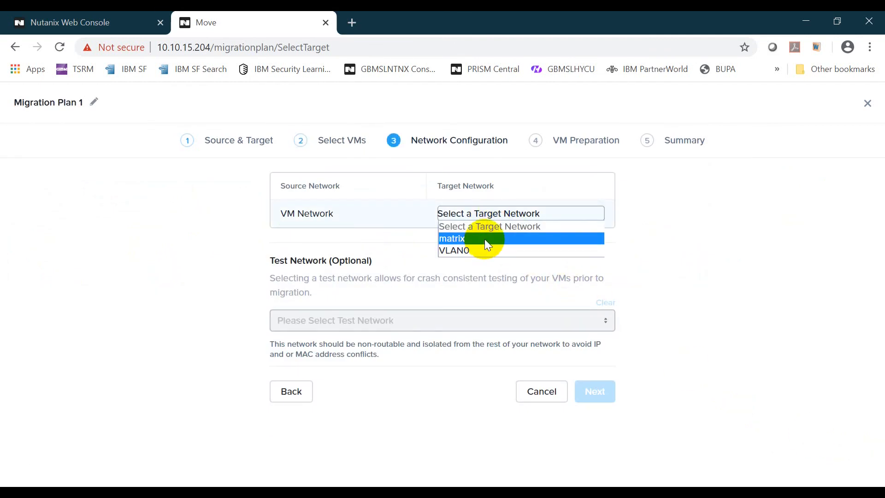
left_click(485, 239)
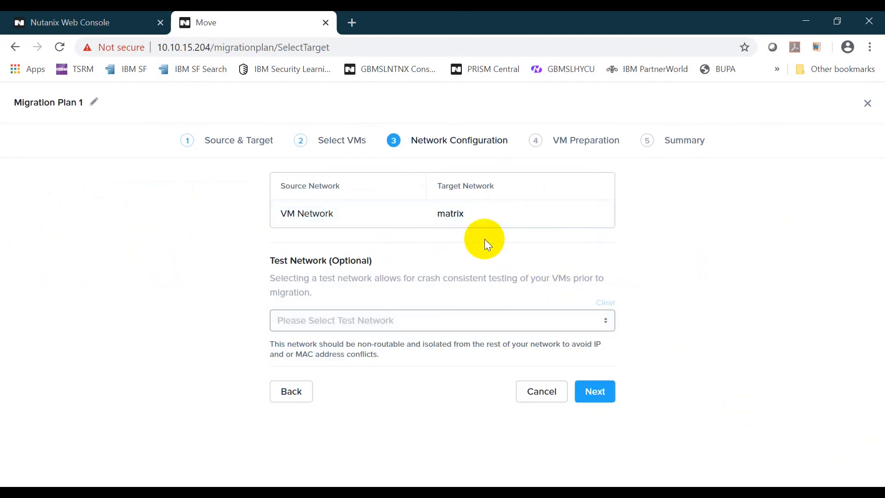
left_click(599, 397)
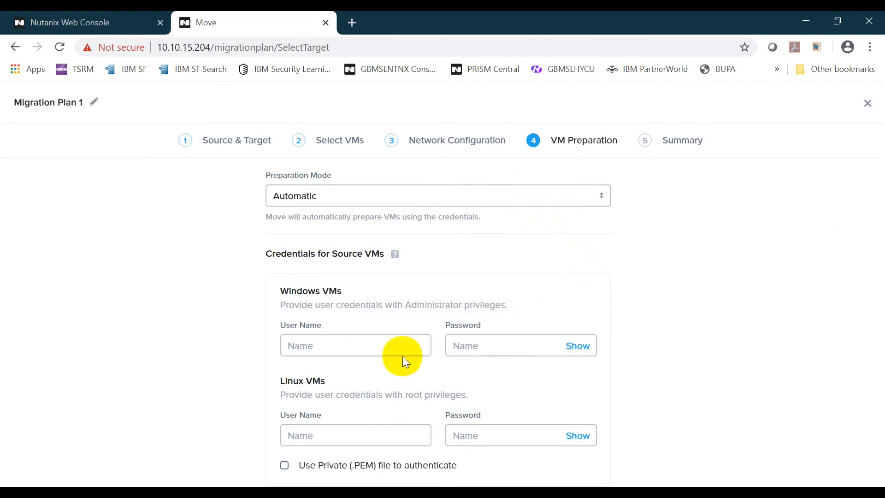
Enter the Windows administrator user name and password for automatic preparation, then continue to the summary.
left_click(350, 347)
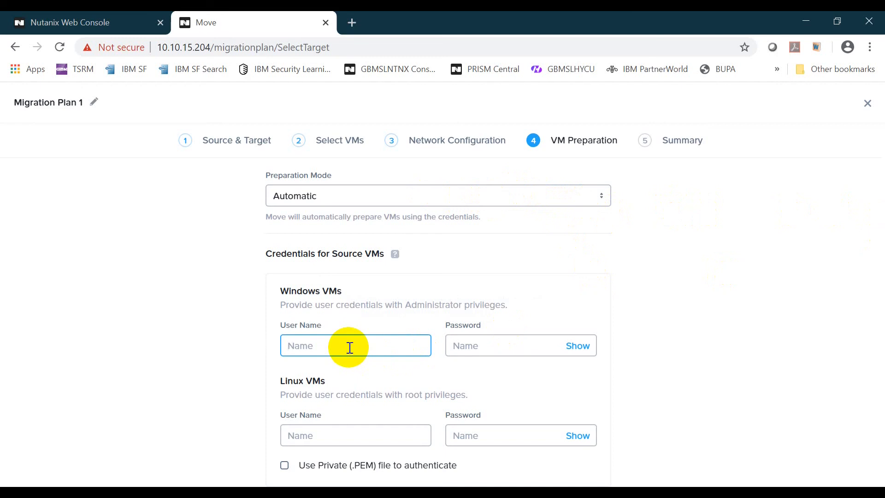
type("administrator")
key("Tab")
type("********")
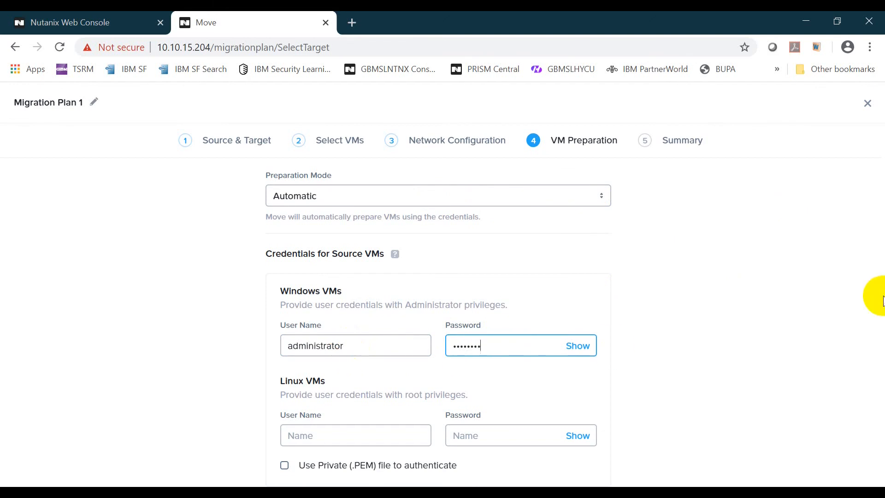
scroll(881, 375, "down", 5)
scroll(881, 401, "down", 2)
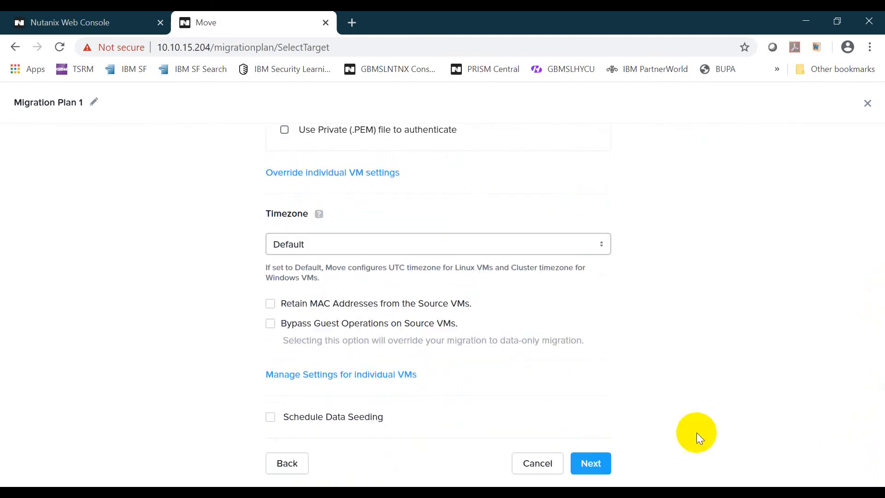
left_click(595, 464)
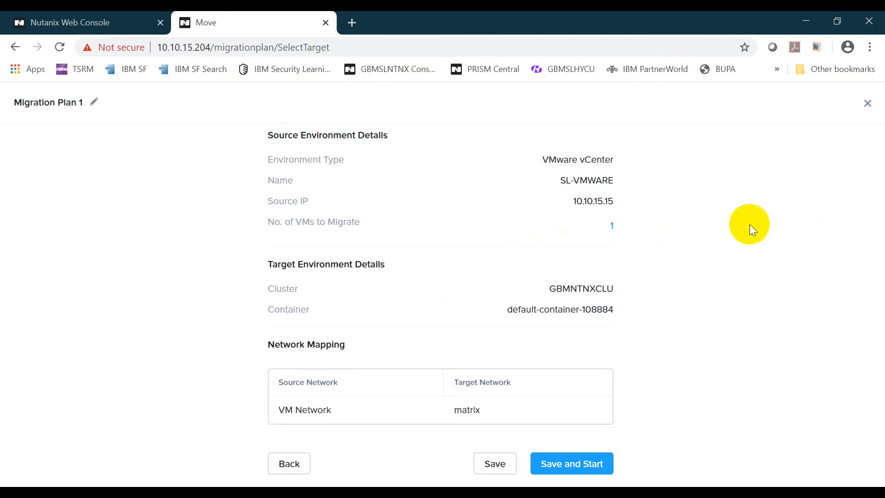
Save and start Migration Plan 1, then view its progress details showing GBMSL.
left_click(588, 470)
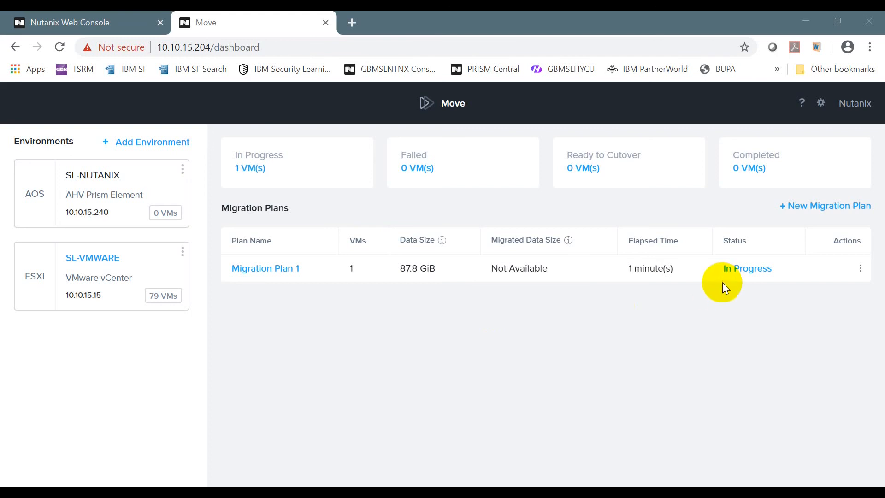
left_click(747, 269)
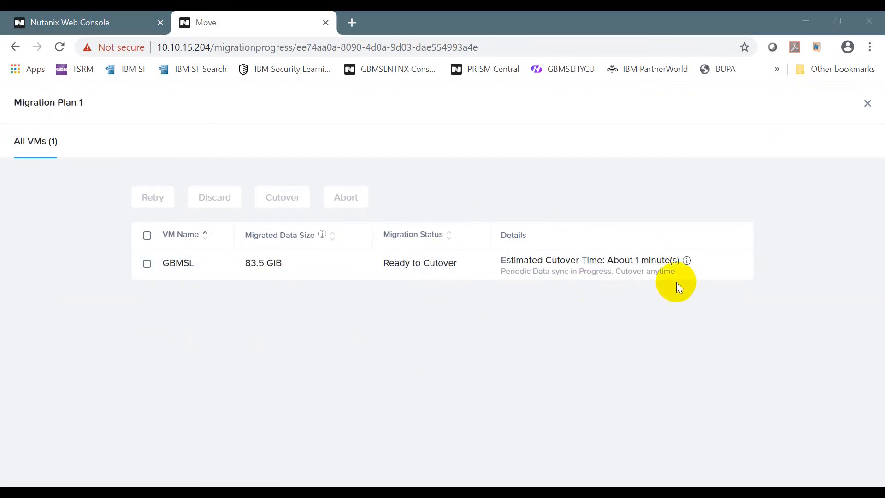
mouse_move(687, 261)
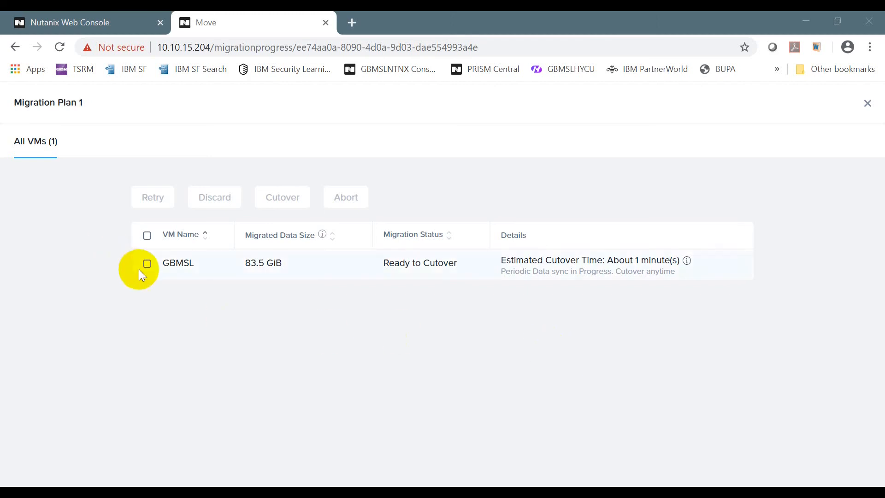
Select GBMSL and confirm its cutover, then bring up the vSphere Client window.
left_click(147, 236)
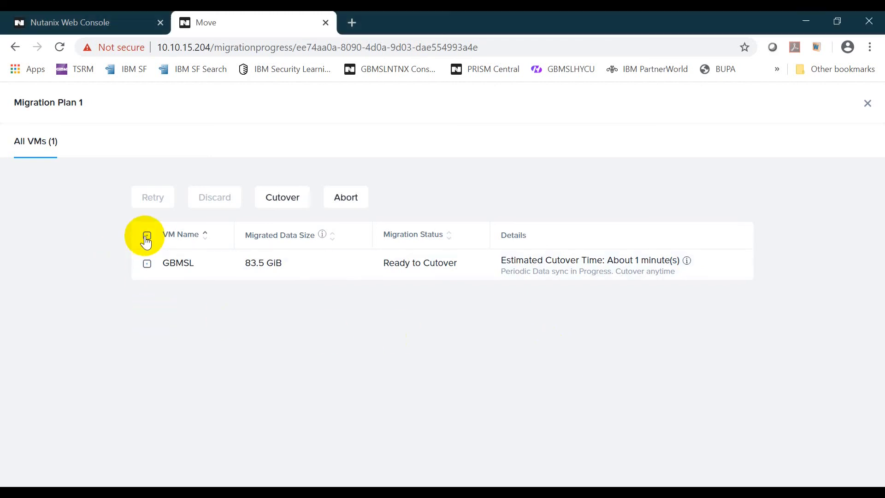
left_click(283, 203)
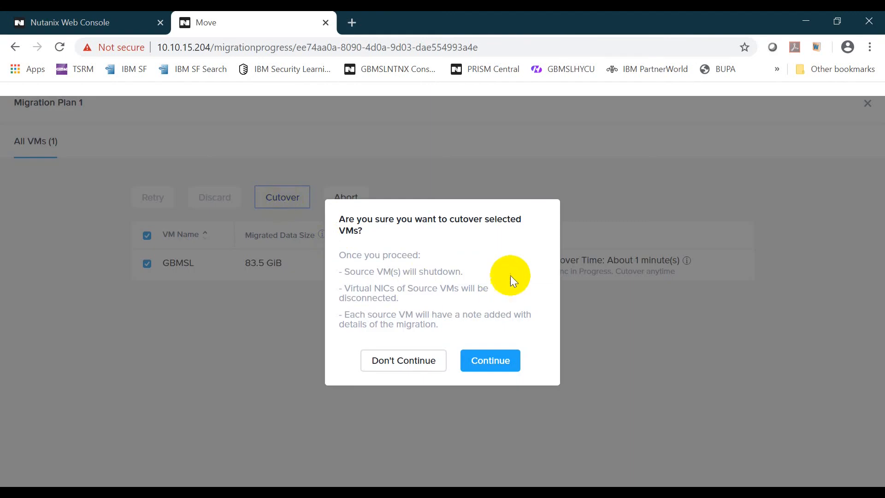
left_click(498, 368)
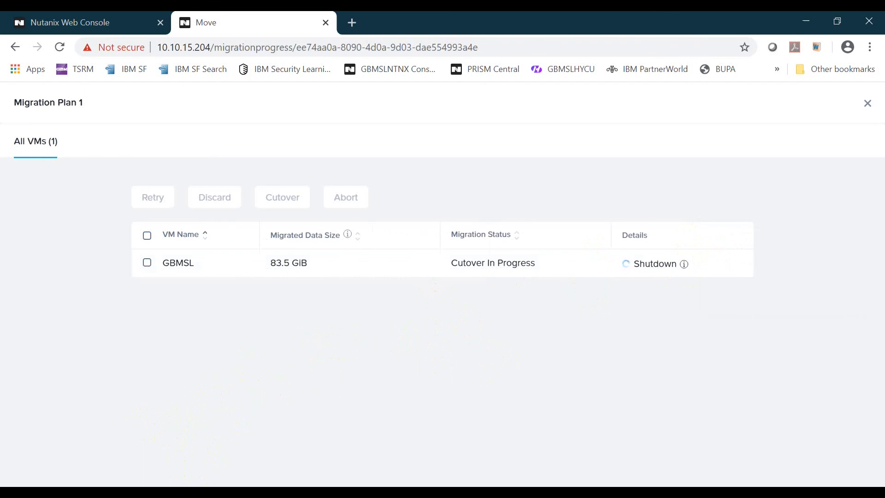
left_click(172, 492)
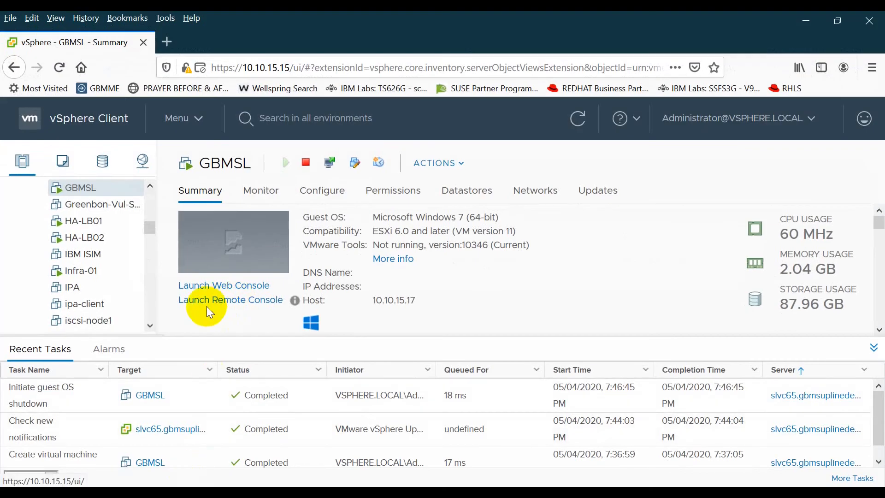
Refresh GBMSL's vSphere summary to confirm it's powered off, then return to Move.
left_click(578, 118)
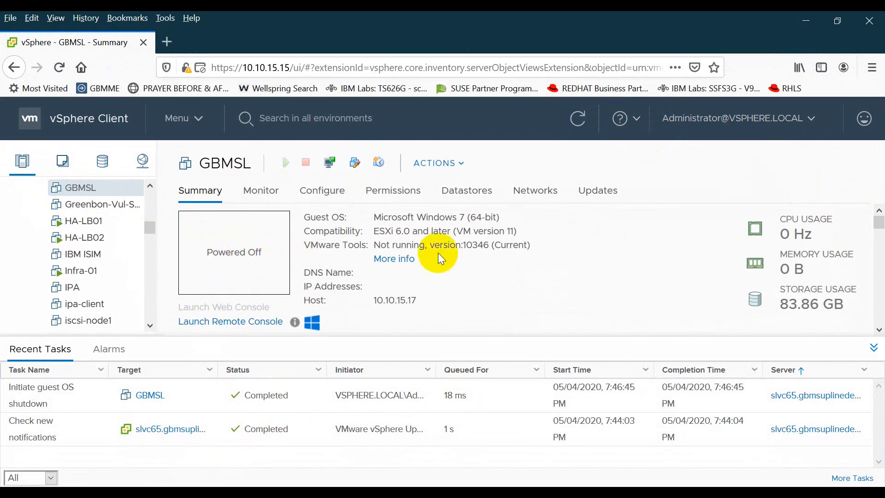
left_click(806, 22)
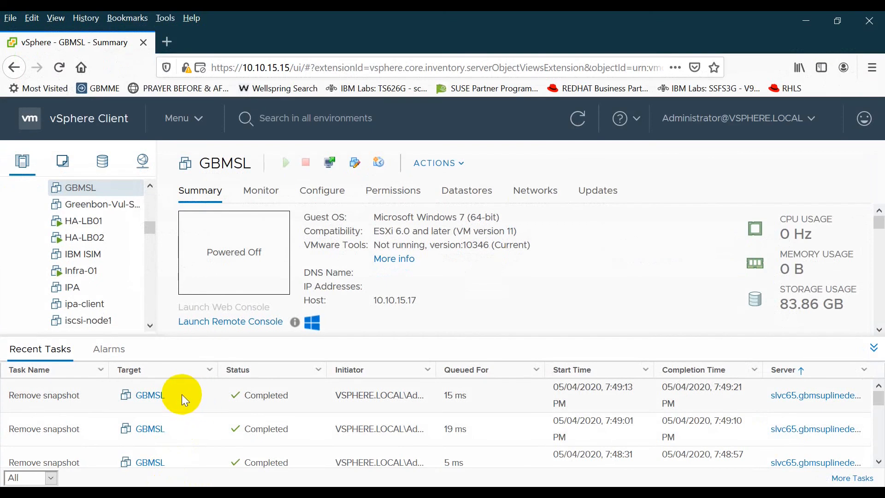
left_click(804, 18)
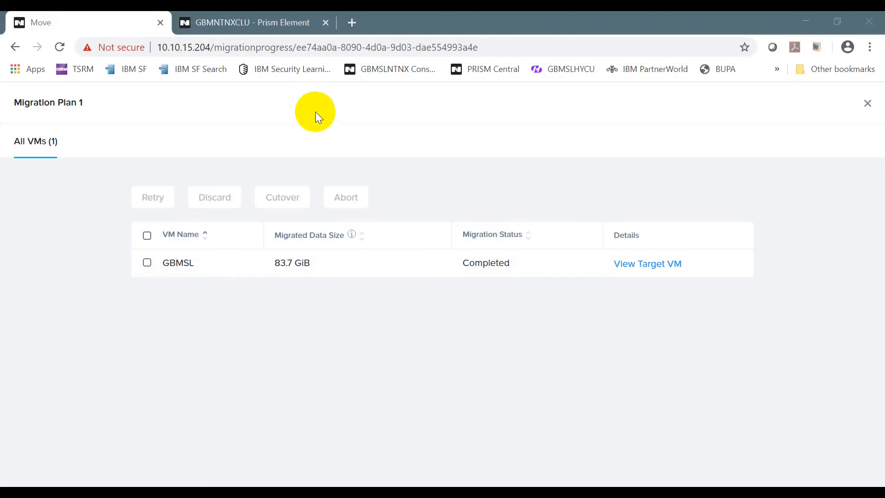
In Prism Element's VM table, filter by 'gsl' and view the GBMSL VM's details.
left_click(272, 19)
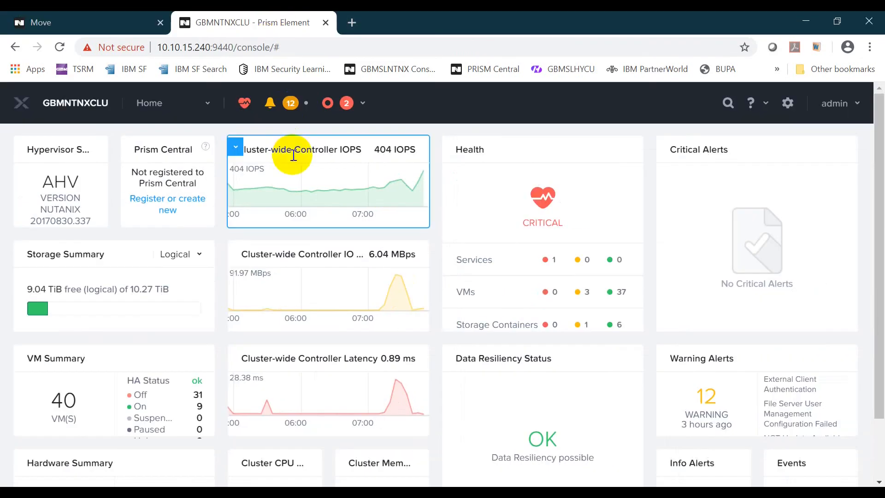
left_click(204, 103)
left_click(164, 178)
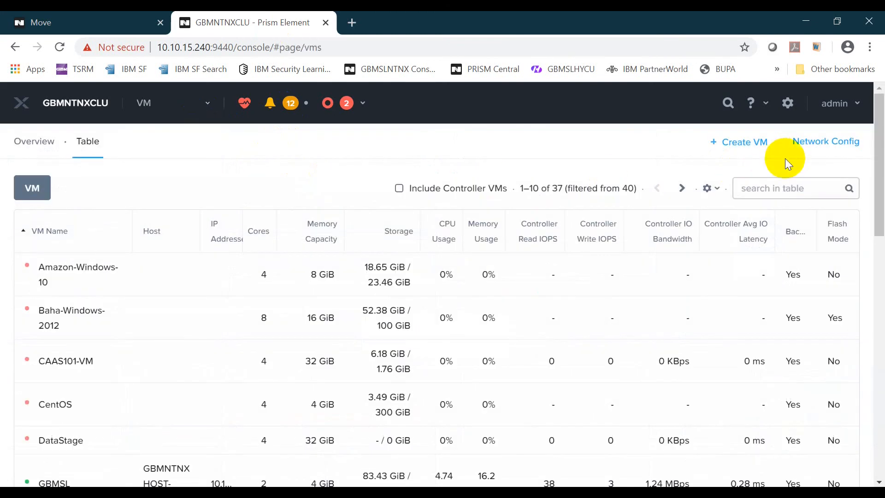
left_click(782, 185)
type("gbm")
type("sl")
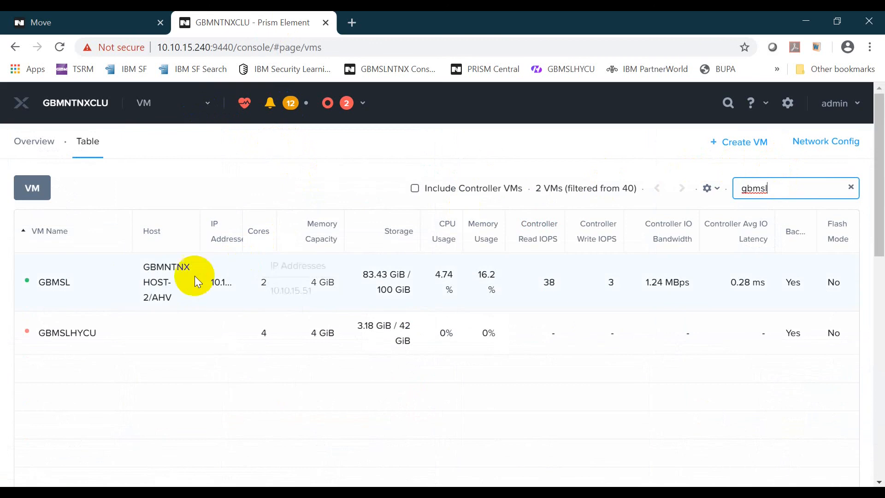
left_click(113, 283)
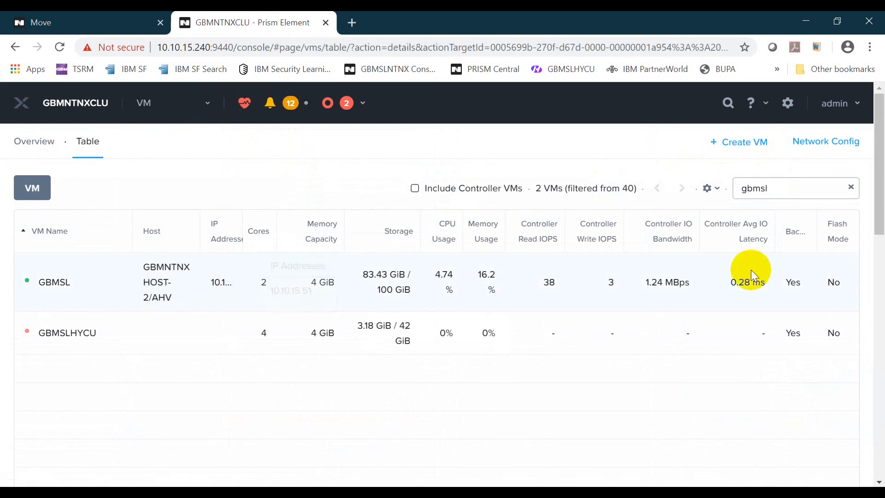
Launch GBMSL's console, refresh the Windows desktop to test responsiveness, then minimize it.
left_click_drag(878, 178, 877, 270)
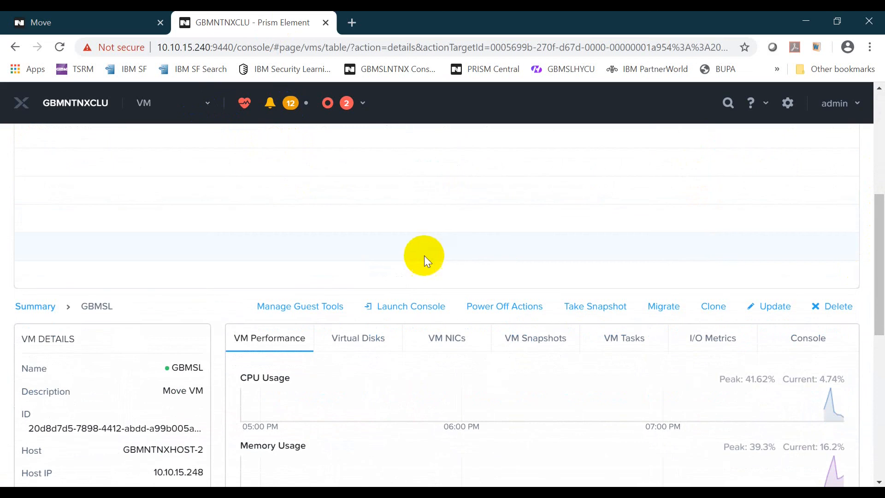
left_click(392, 307)
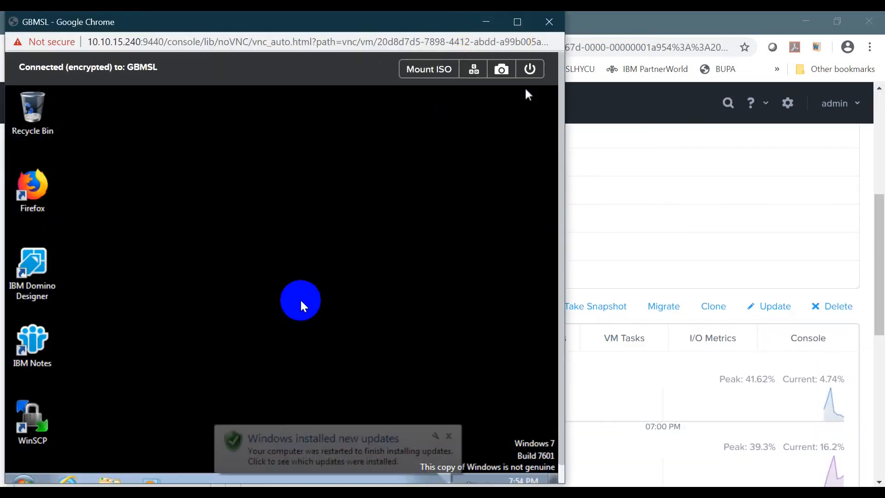
left_click_drag(560, 315, 561, 357)
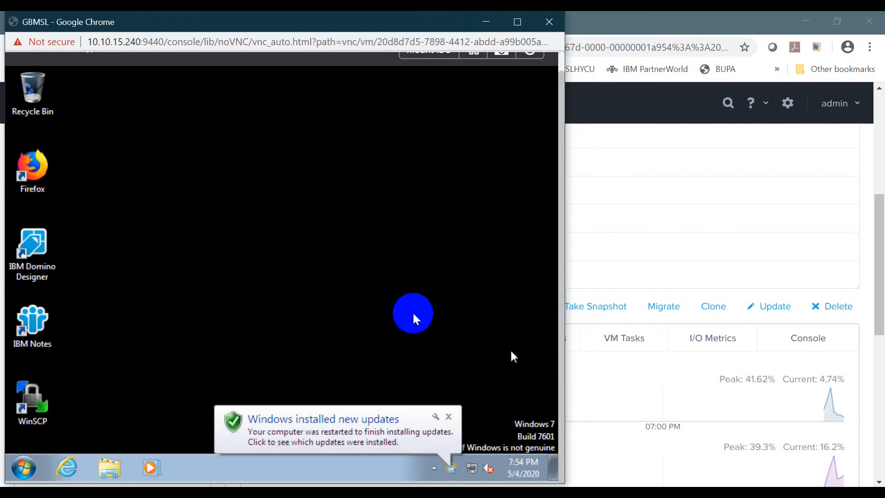
right_click(129, 107)
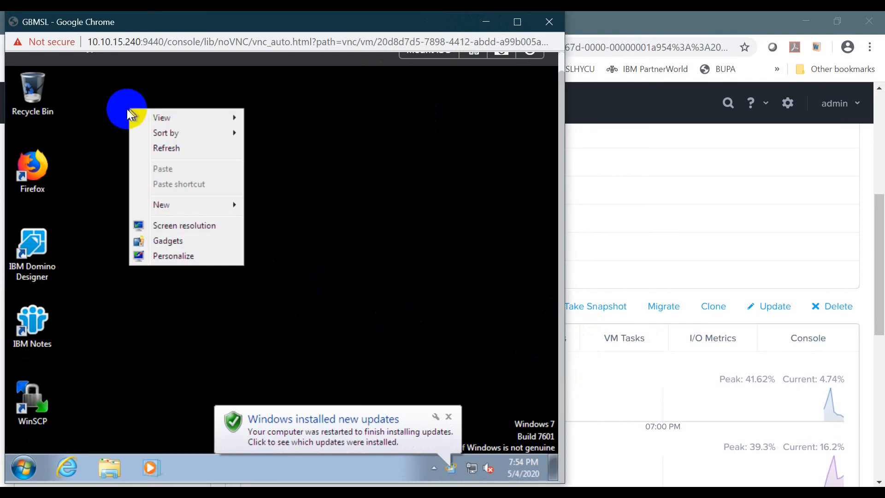
left_click(165, 149)
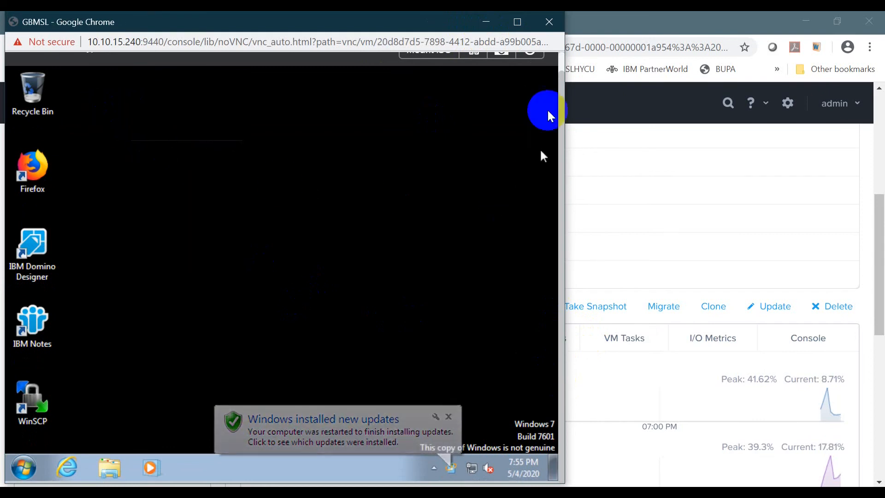
left_click(487, 22)
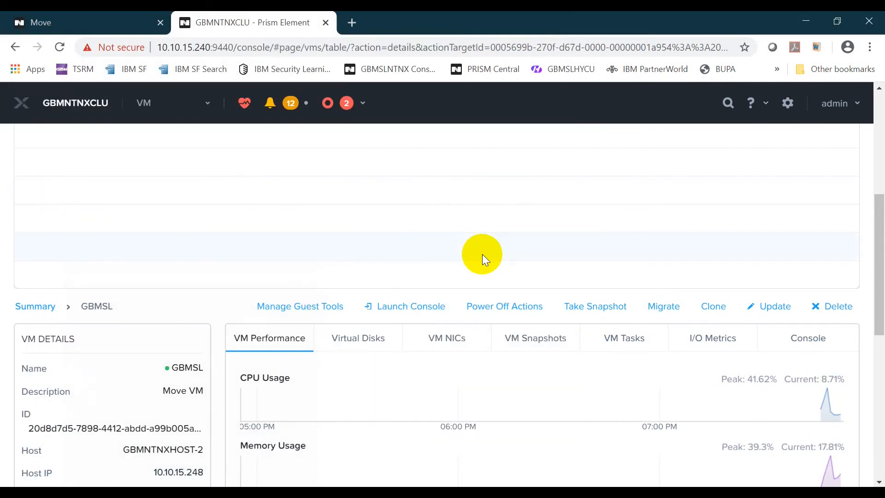